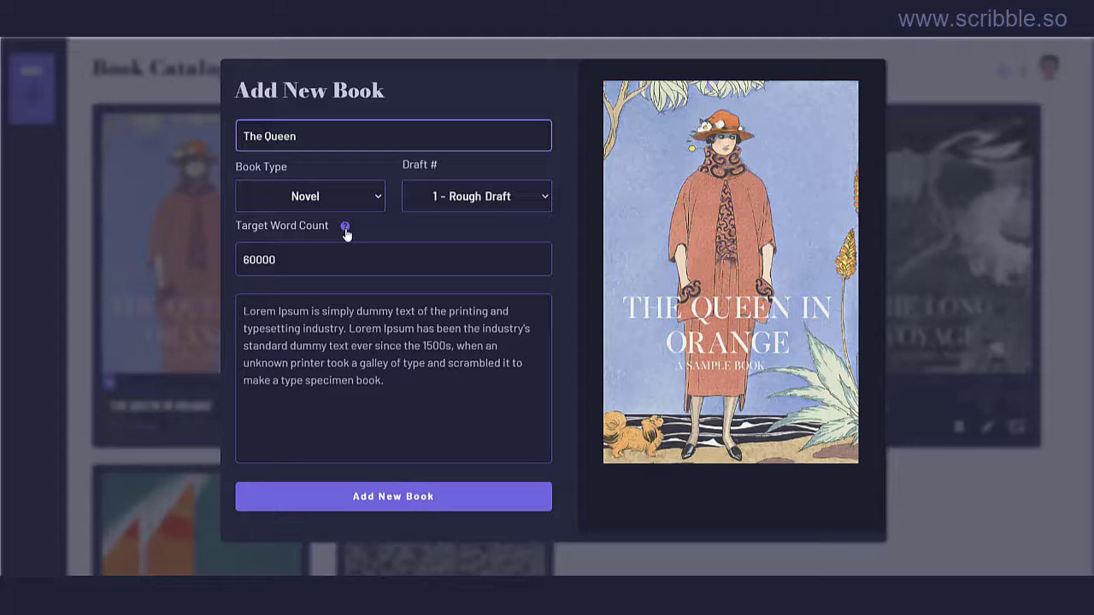
Review the word-count help, then create the Novel draft with its 60,000-word target
left_click(345, 228)
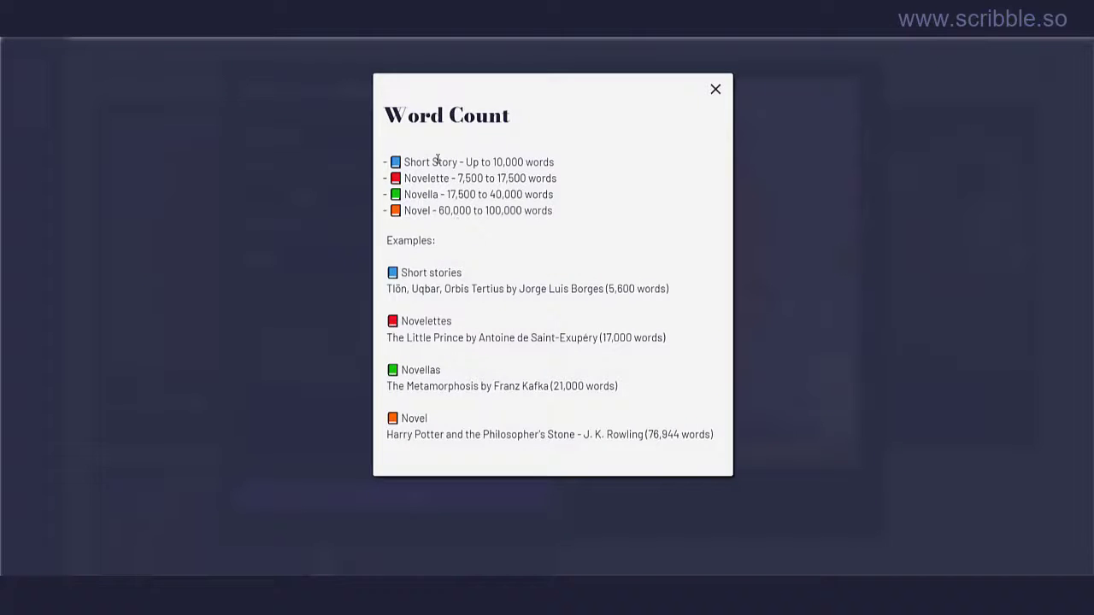
left_click(715, 91)
left_click(402, 256)
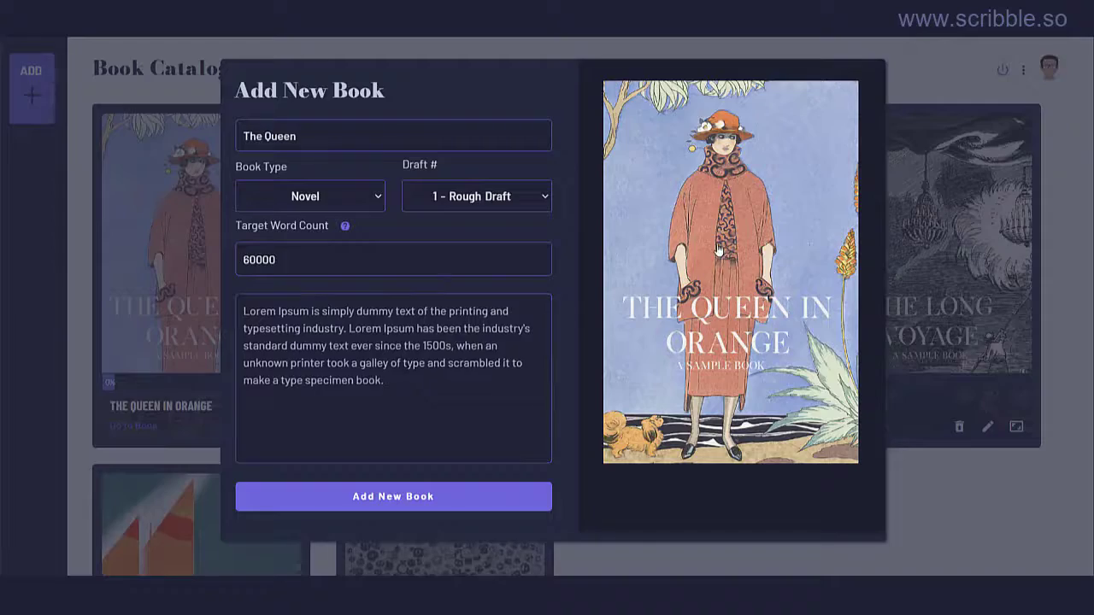
left_click(963, 513)
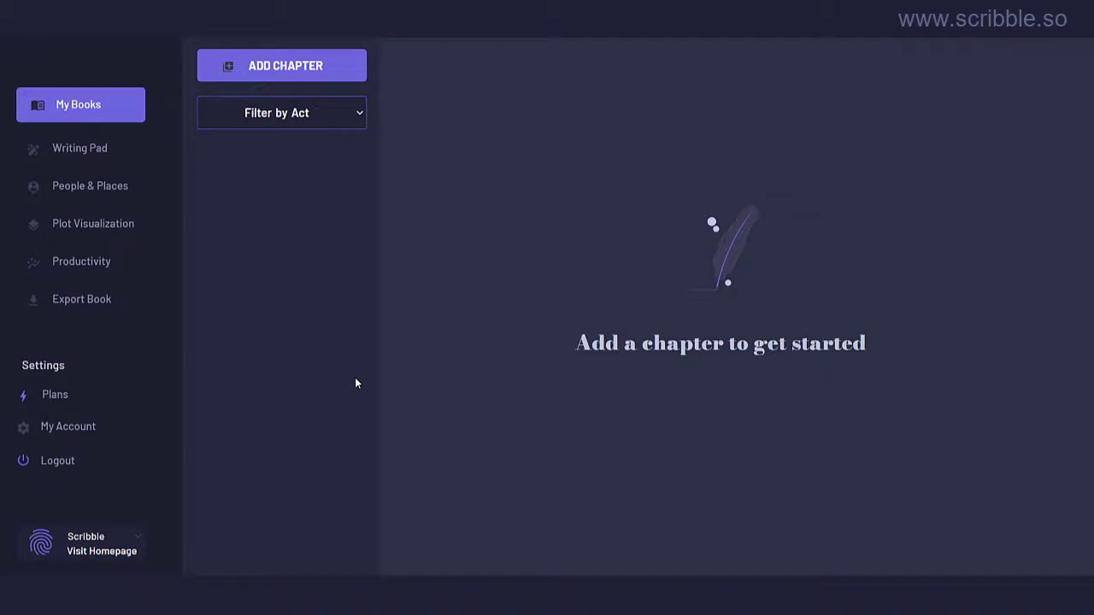
Add a chapter titled 'Chapter', reviewing the help for its 2,500-word target
left_click(284, 73)
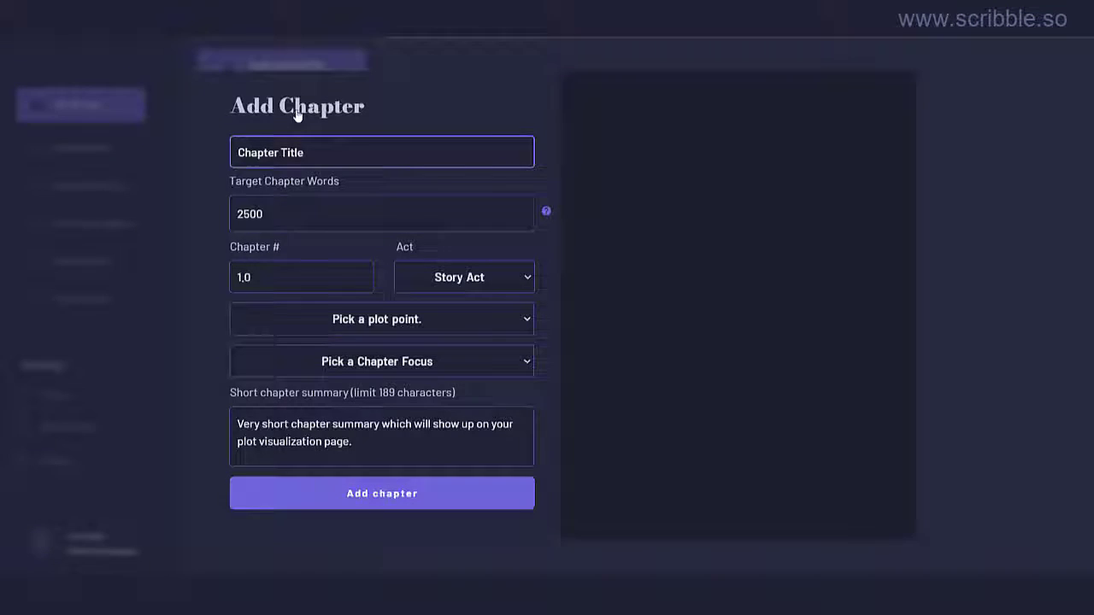
type("Chapter")
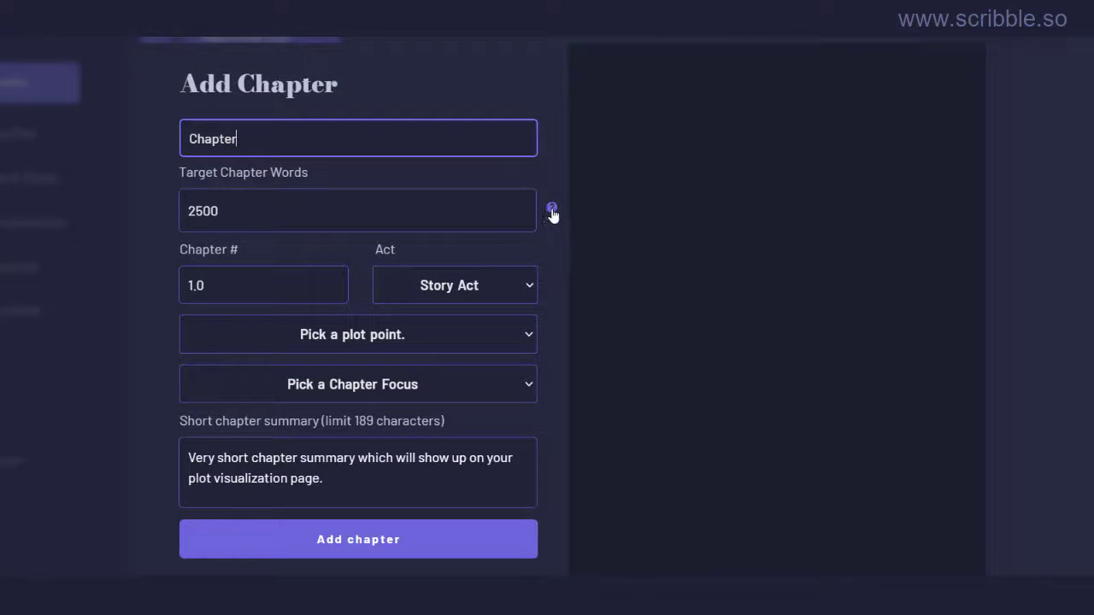
left_click(552, 211)
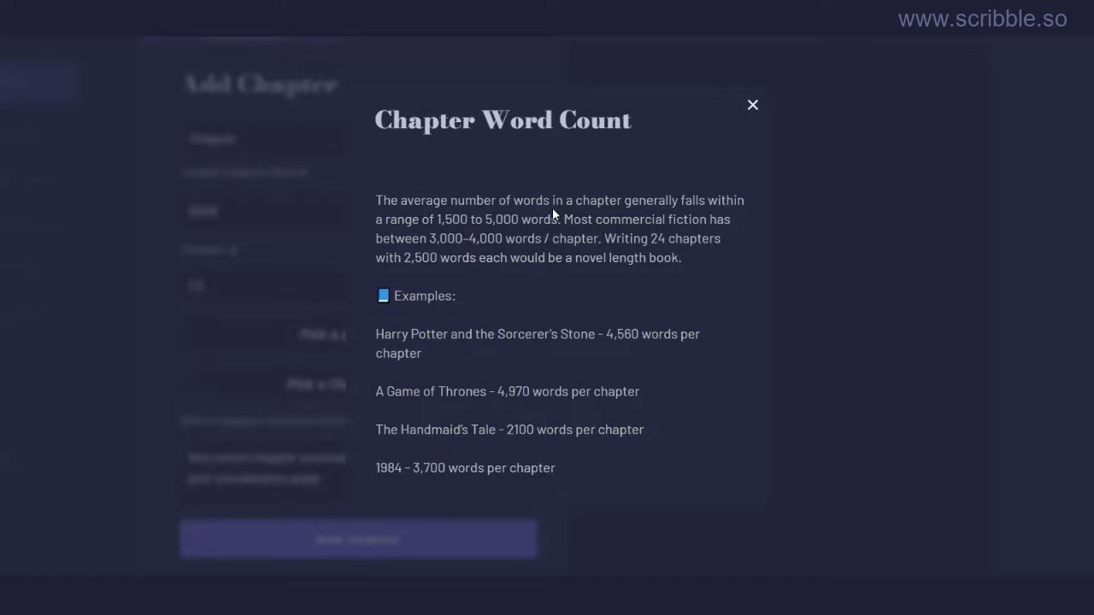
left_click(753, 107)
left_click(248, 278)
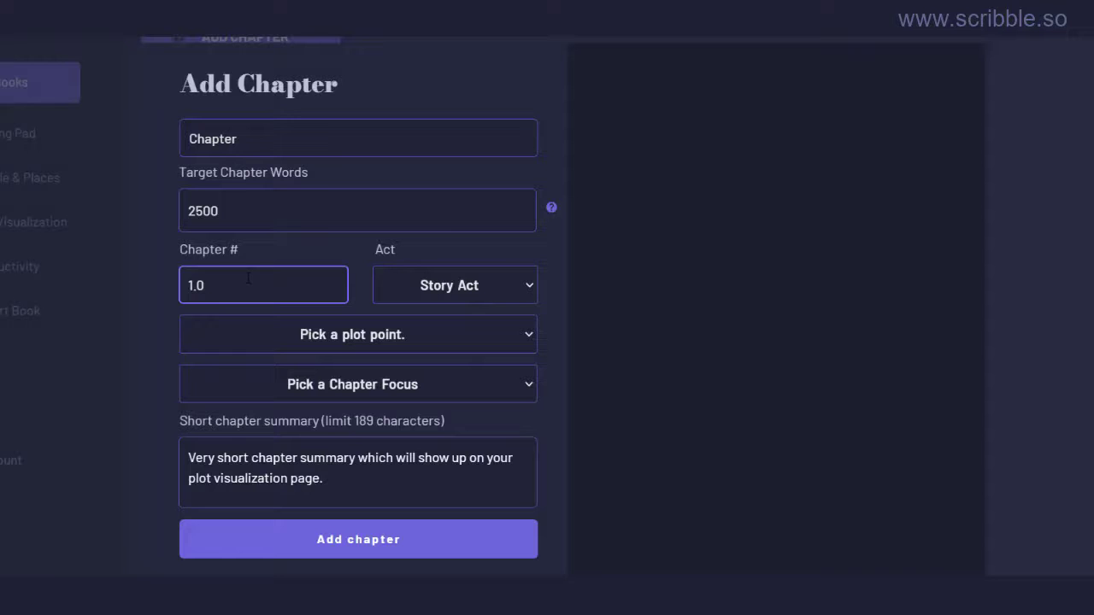
Set the chapter's Story Act to Act 1
left_click(466, 287)
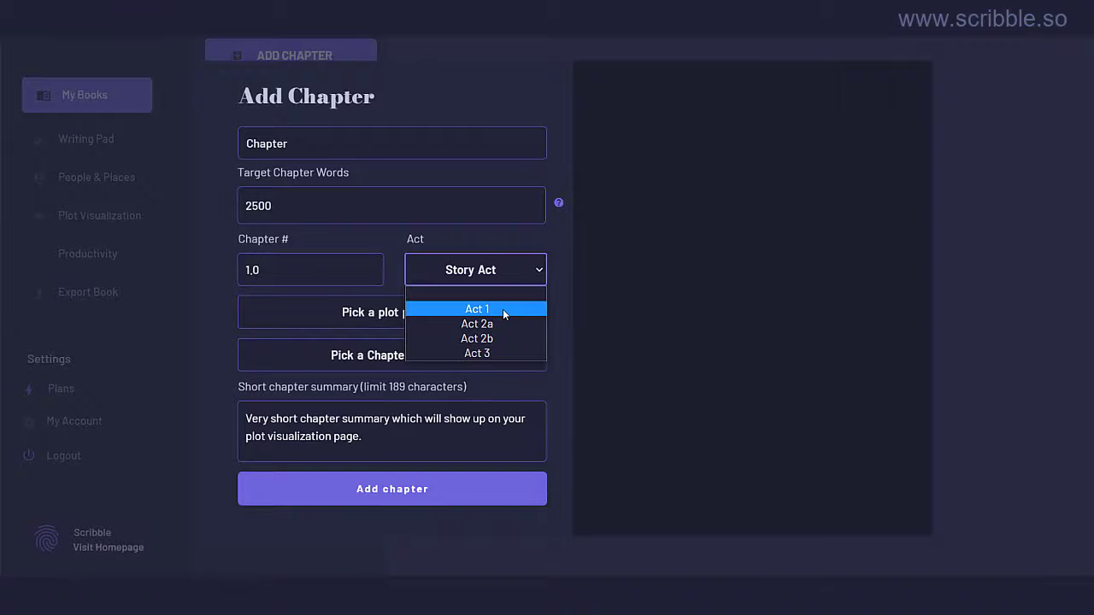
left_click(502, 309)
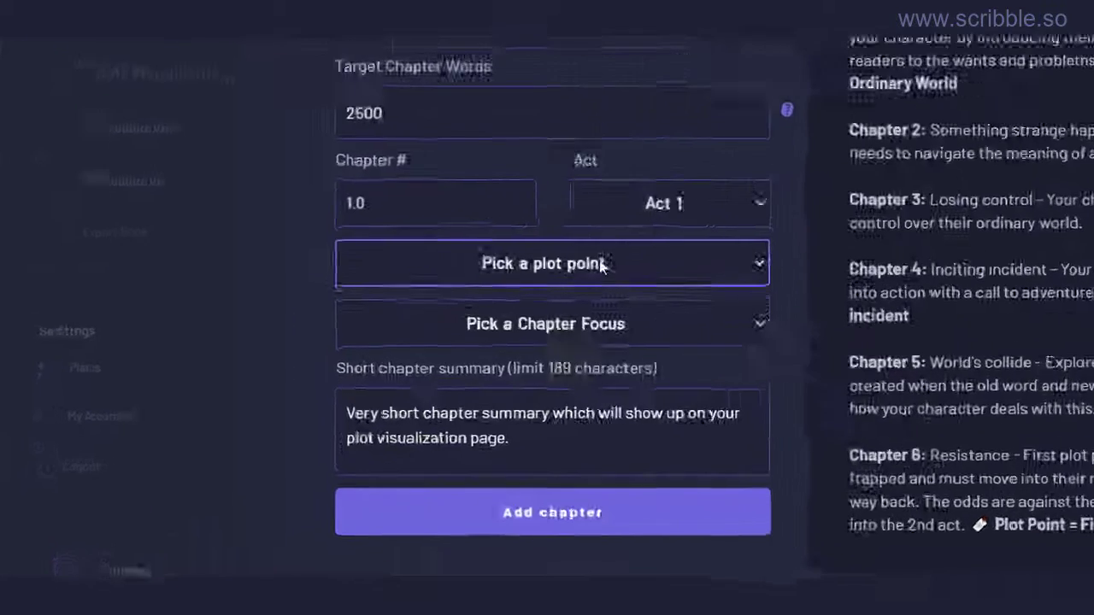
Choose Ordinary World plot point and Setup & Intro focus, and type the summary 'Here is my summary'
left_click(444, 312)
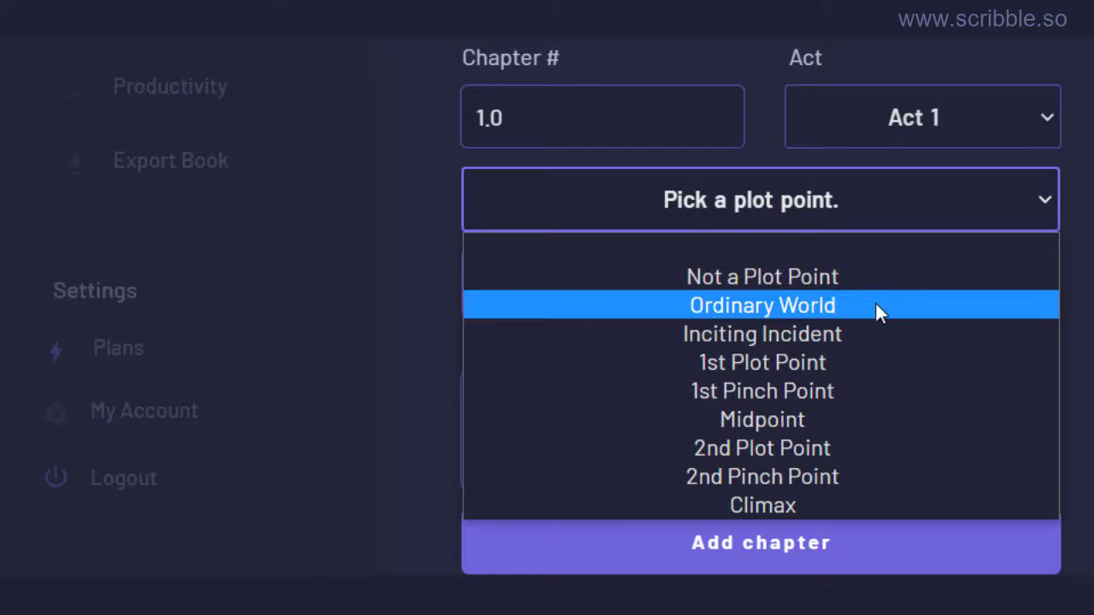
left_click(822, 305)
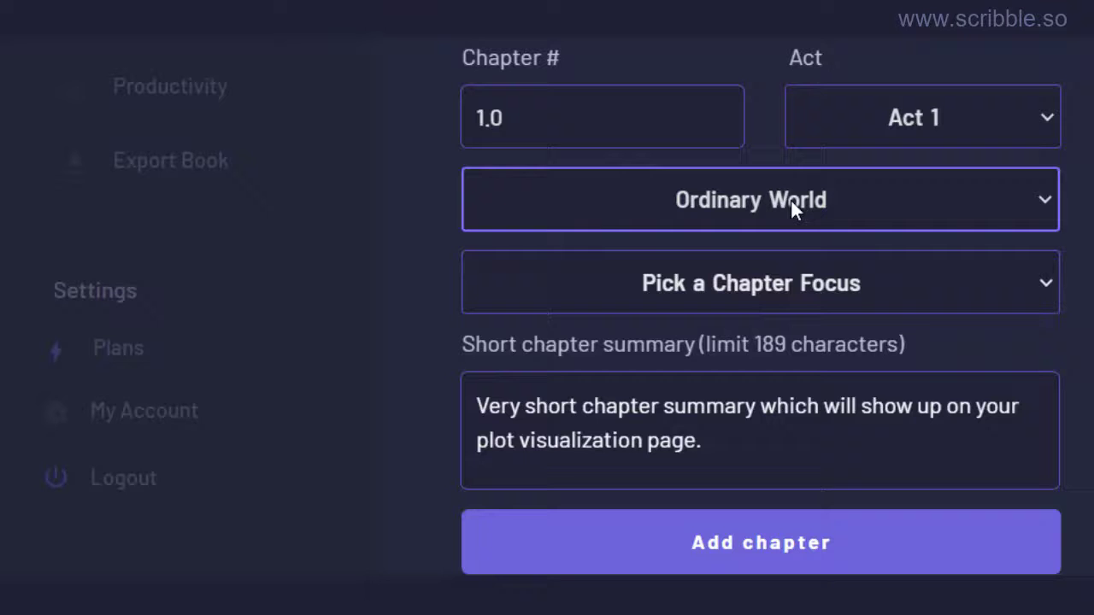
left_click(827, 284)
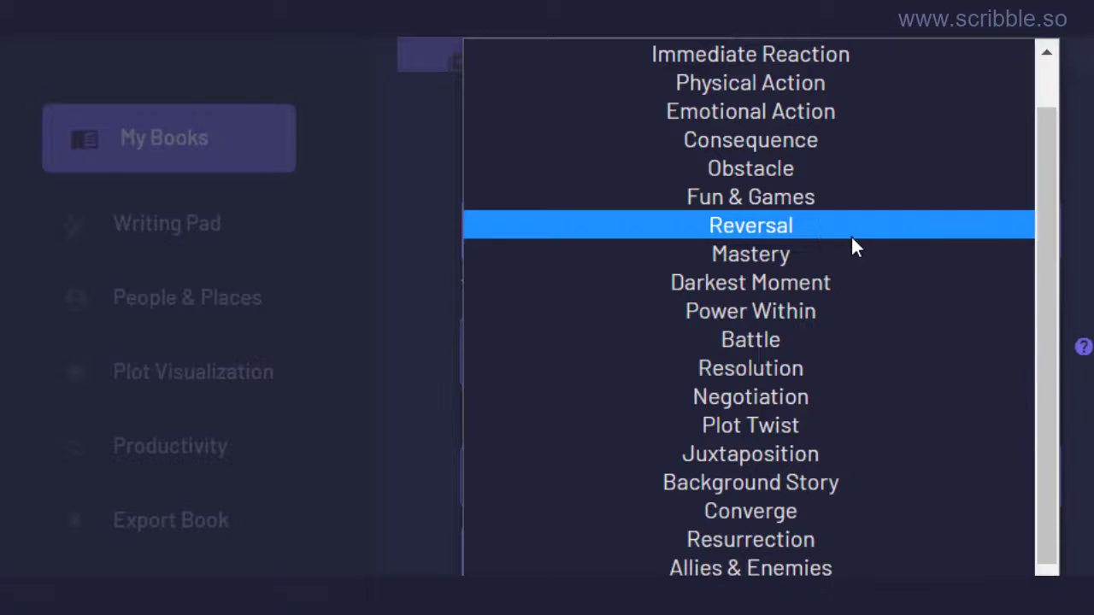
scroll(852, 248, "up", 1)
left_click(789, 85)
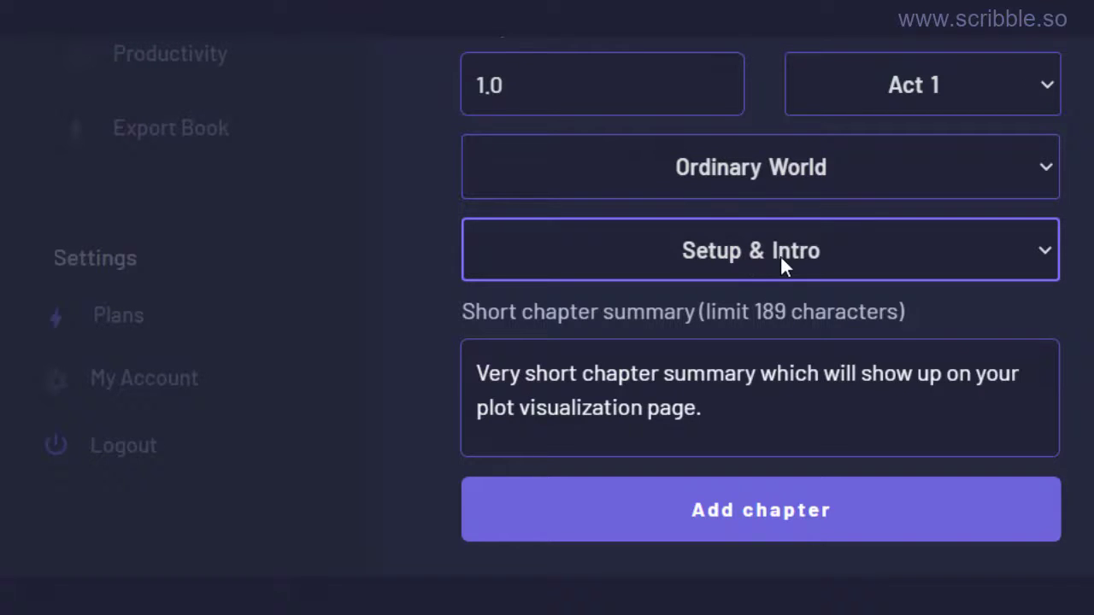
left_click(740, 415)
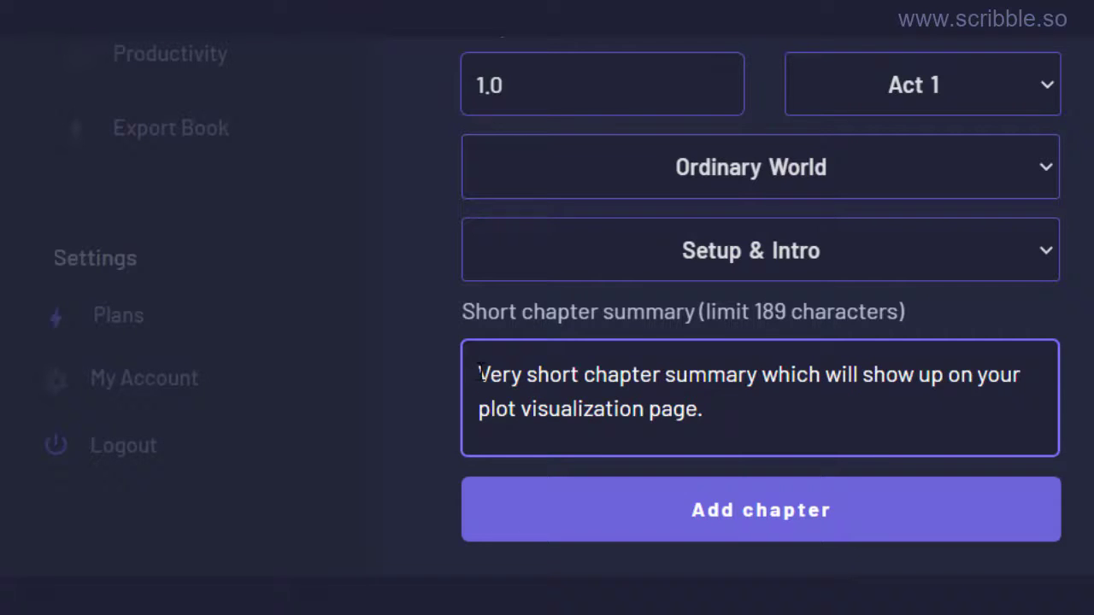
type("He")
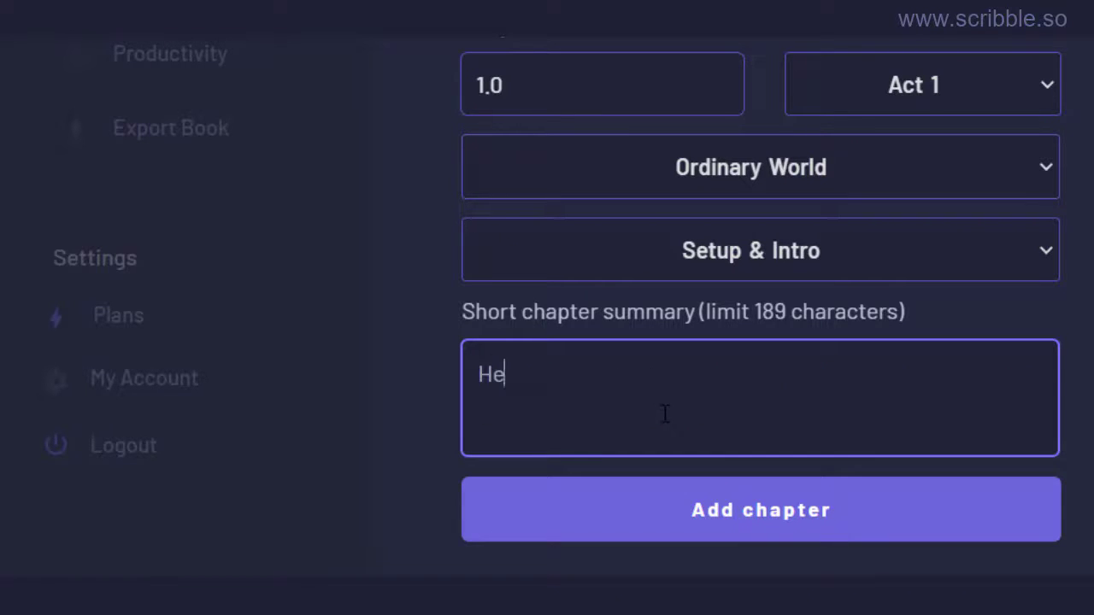
type("re is my summary")
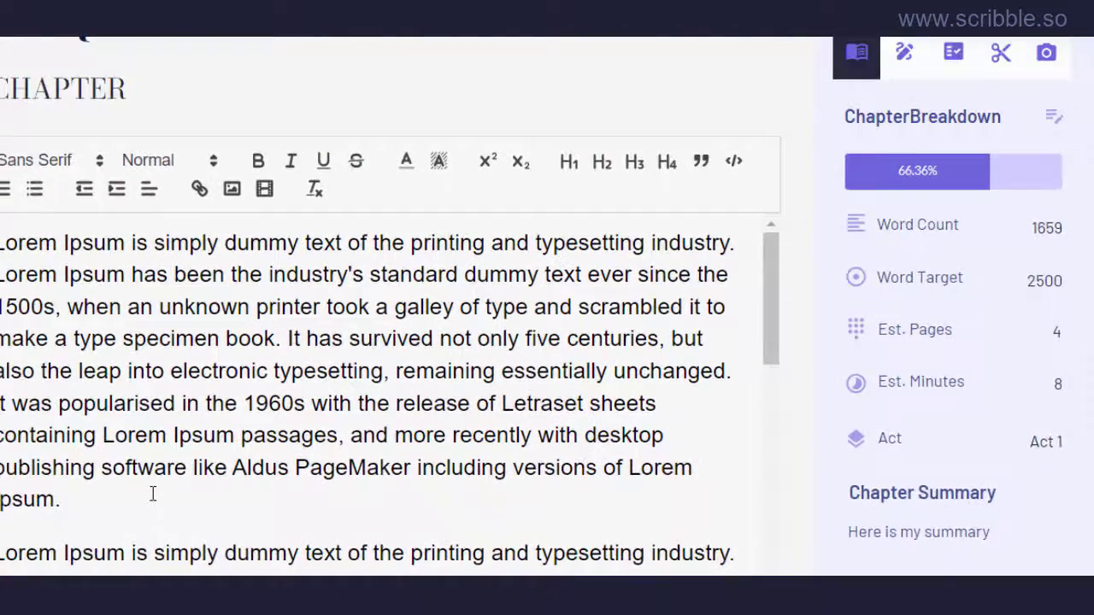
Append 'update text.' to the end of Chapter 1's first paragraph
left_click(152, 494)
type("update ")
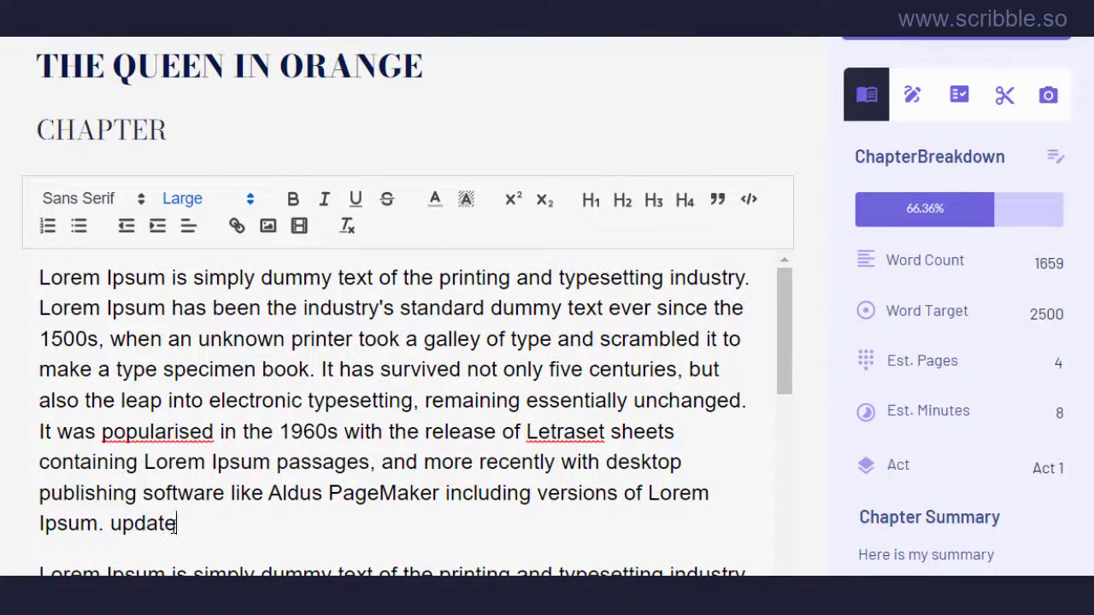
type("text.")
left_click(806, 385)
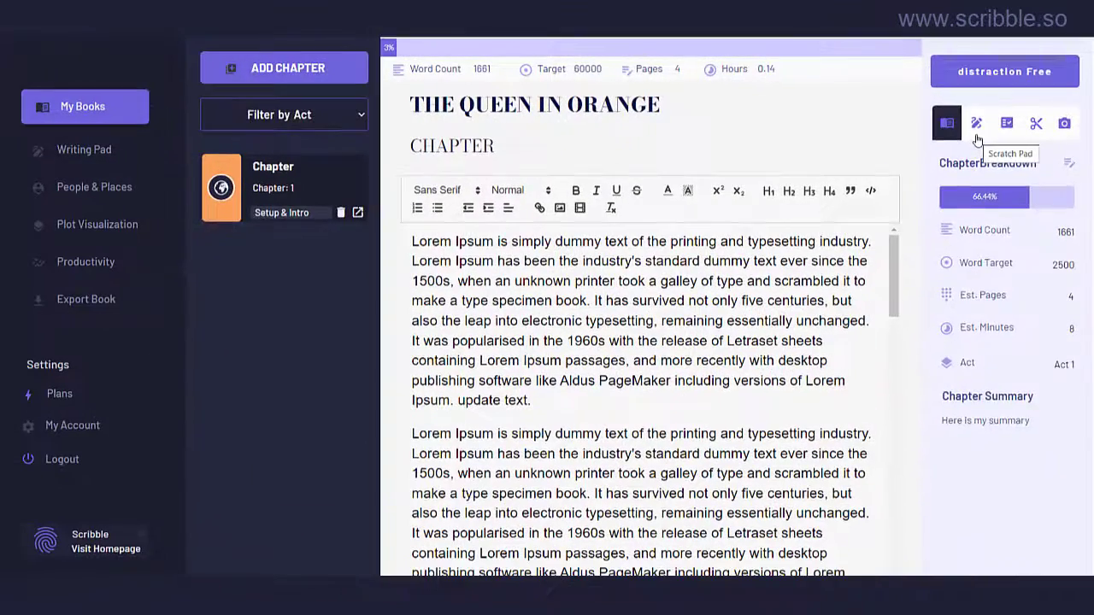
Note 'top level ideas' in the scratch pad and tick Chapter Purpose, Clear Motivation, Adverbs & Adjectives
left_click(977, 124)
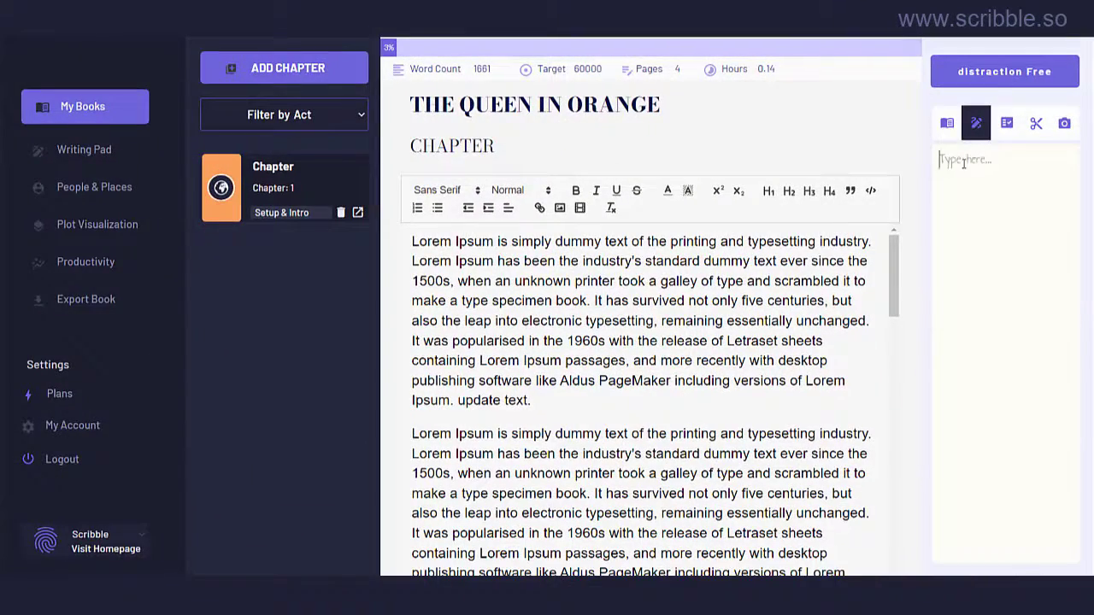
type("top level id")
type("eas")
left_click(1006, 125)
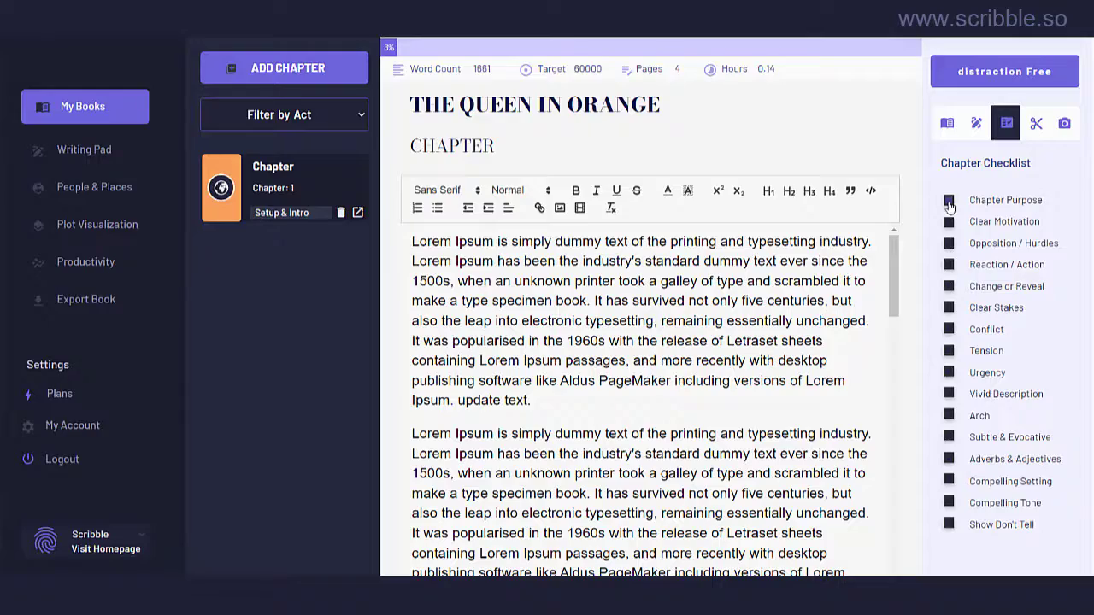
left_click(948, 201)
left_click(948, 223)
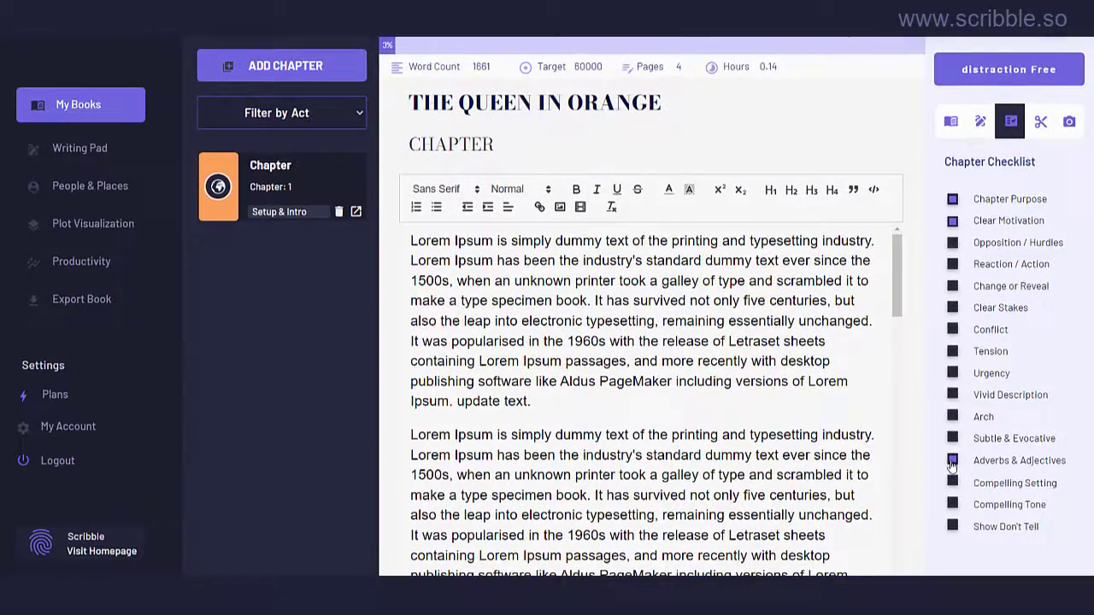
left_click(954, 464)
left_click(1040, 124)
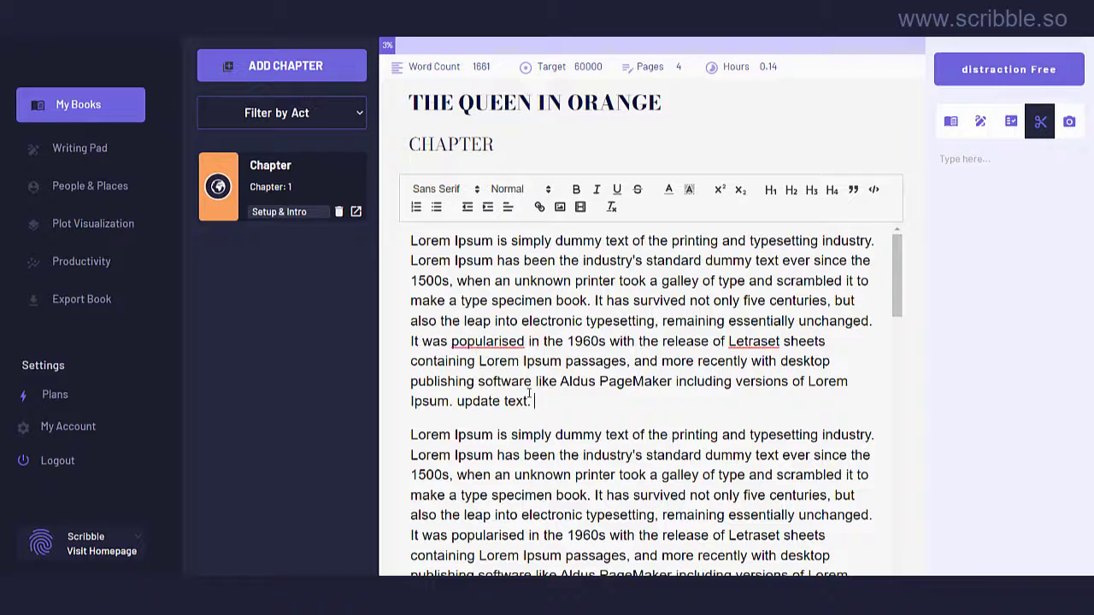
Paste the chapter's first paragraph into the snippet notes
left_click_drag(547, 399, 398, 241)
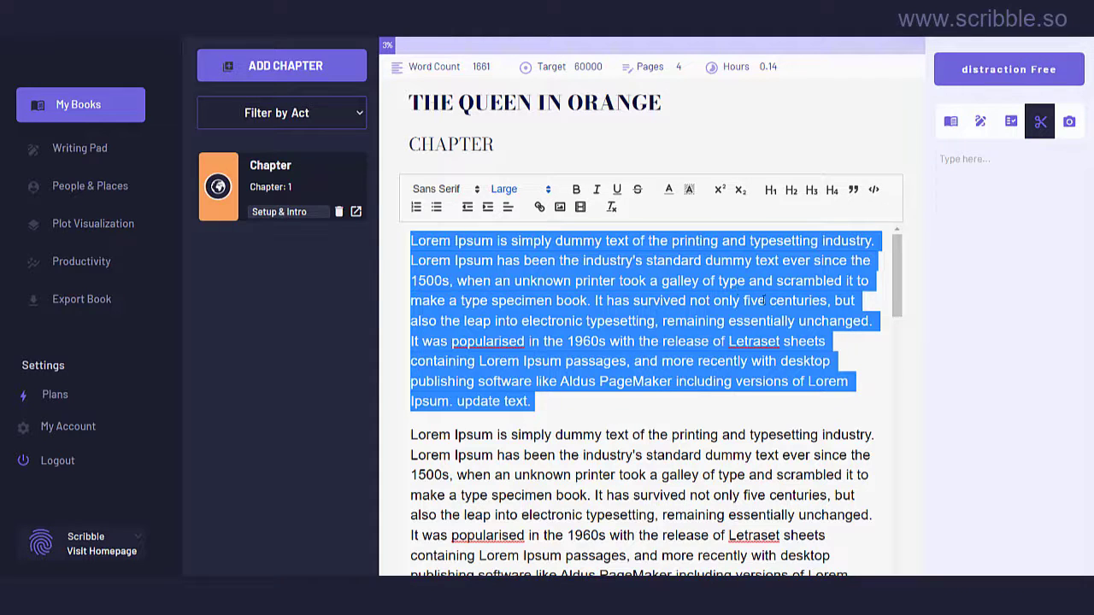
left_click(968, 180)
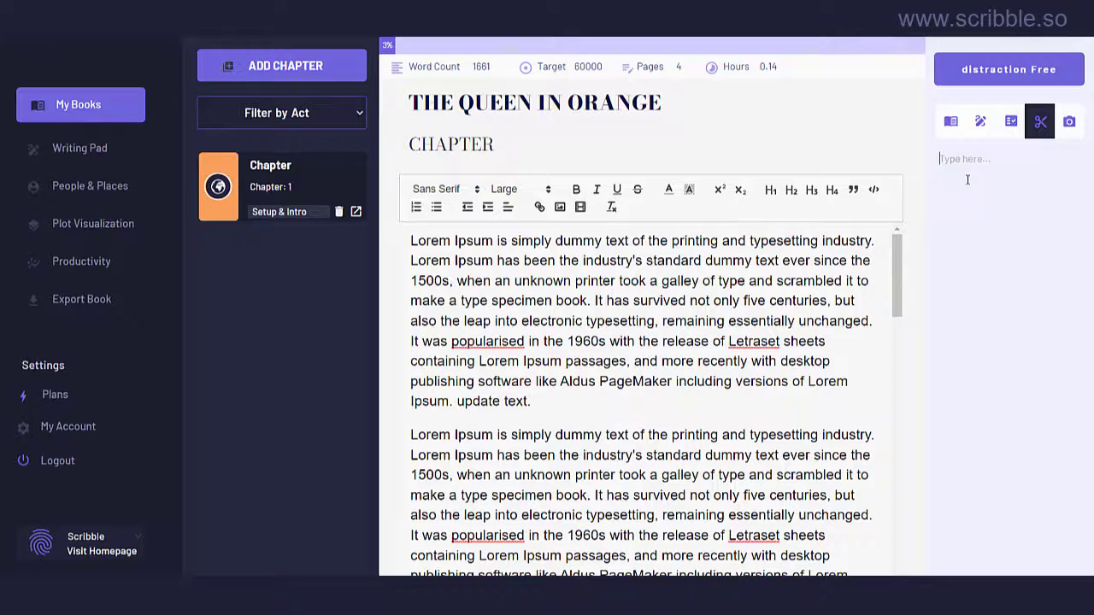
type("Lorem Ipsum is simply dummy text of the printing and typesetting industry. Lorem Ipsum has been the industry's standard dummy text ever since the 1500s, when an unknown printer took a galley of type and scrambled it to make a type specimen book. It has survived not only five centuries, but also the leap into electronic typesetting, remaining essentially unchanged. It was popularised in the 1960s with the release of Letraset sheets containing Lorem Ipsum passages, and more recently with desktop publishing software like Aldus PageMaker including versions of Lorem Ipsum. update text.")
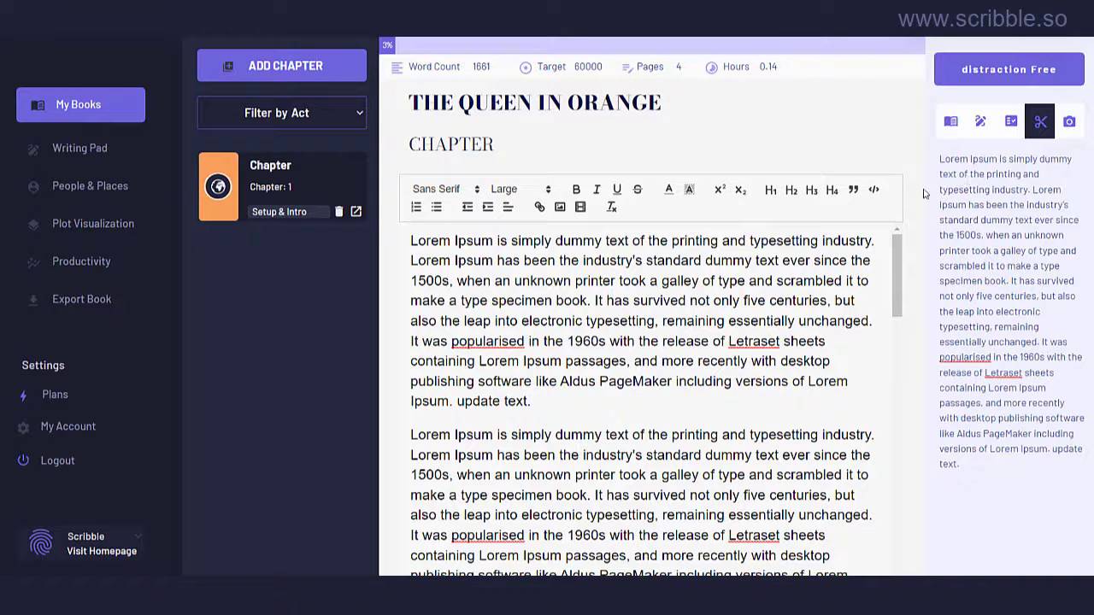
left_click(1068, 122)
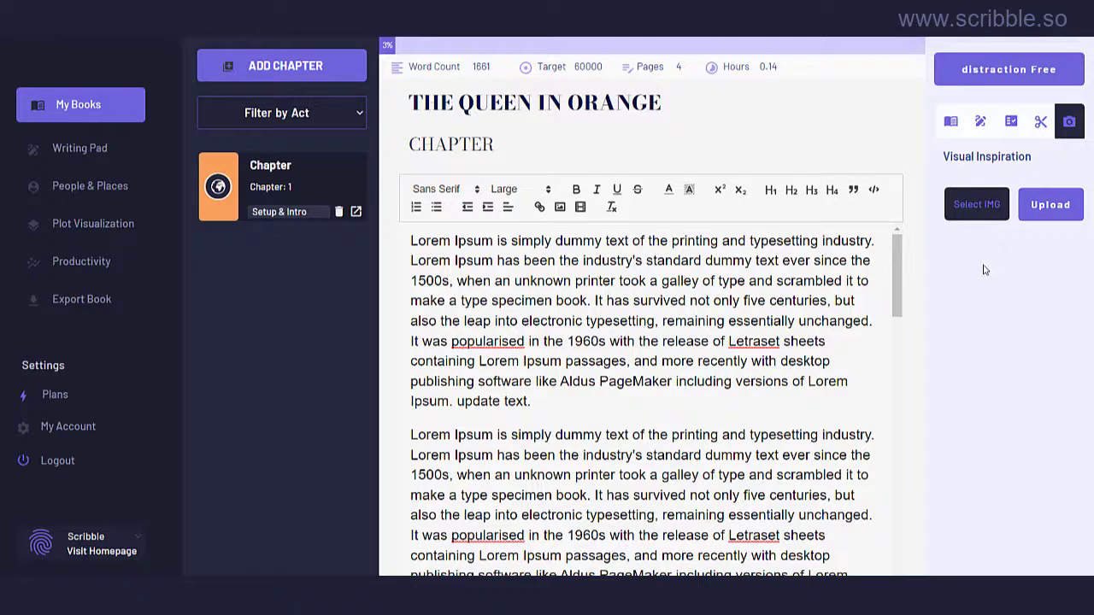
left_click(1014, 81)
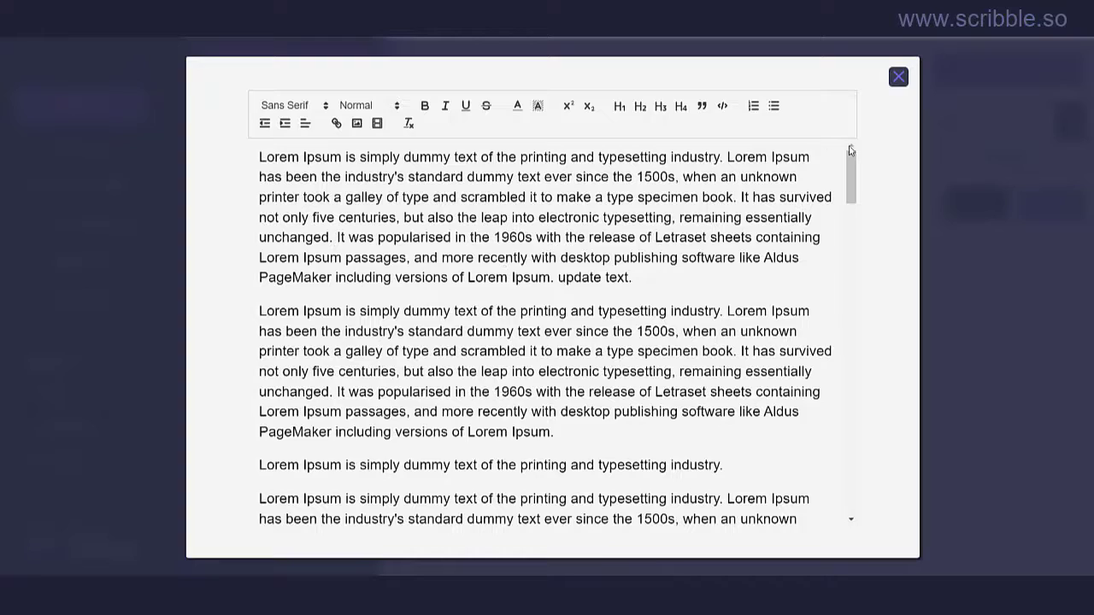
left_click(899, 77)
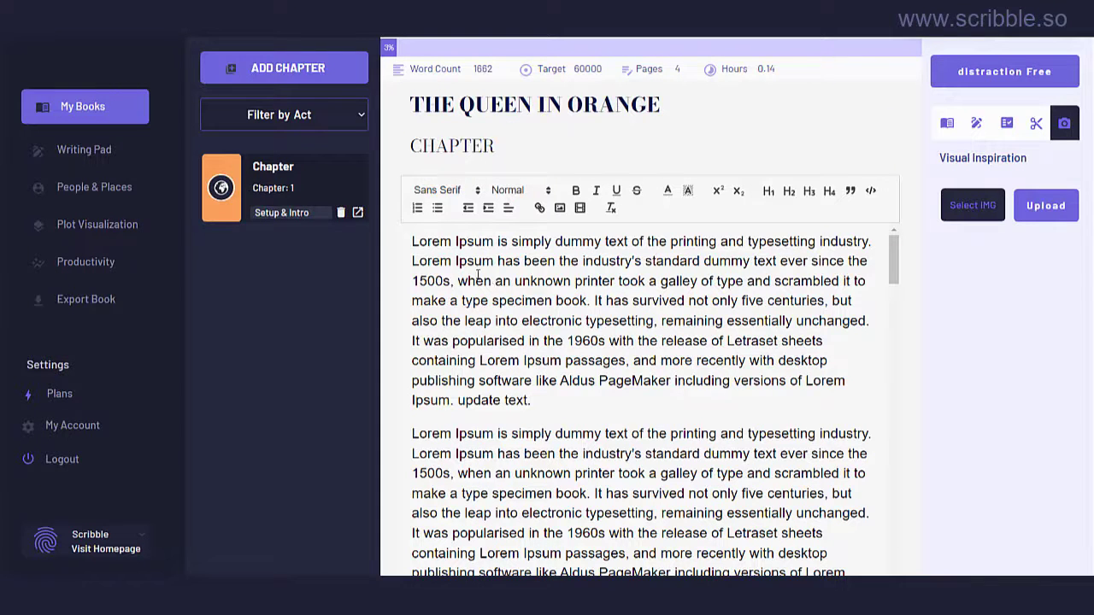
Make the first paragraph Large and add a bold 'Chapter 1:' heading line above it
left_click_drag(411, 241, 532, 400)
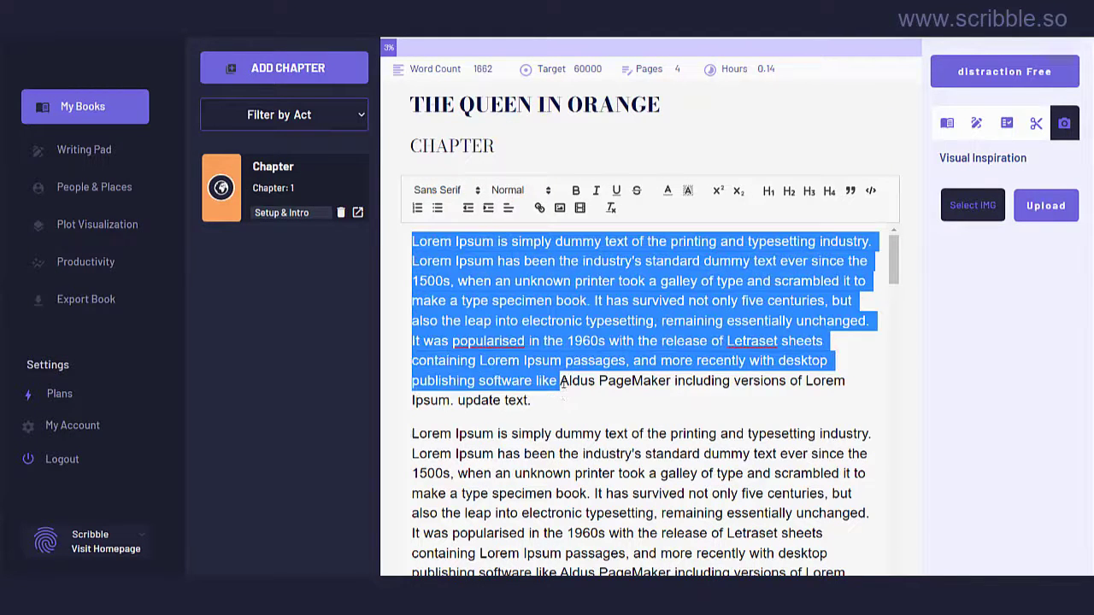
left_click(504, 189)
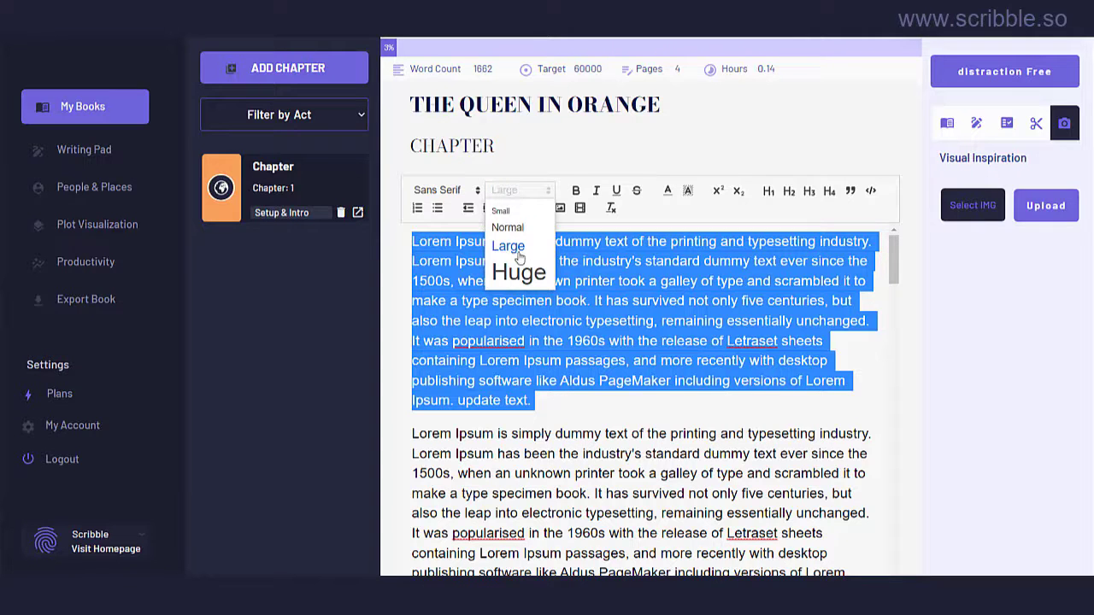
left_click(469, 256)
type("Chap")
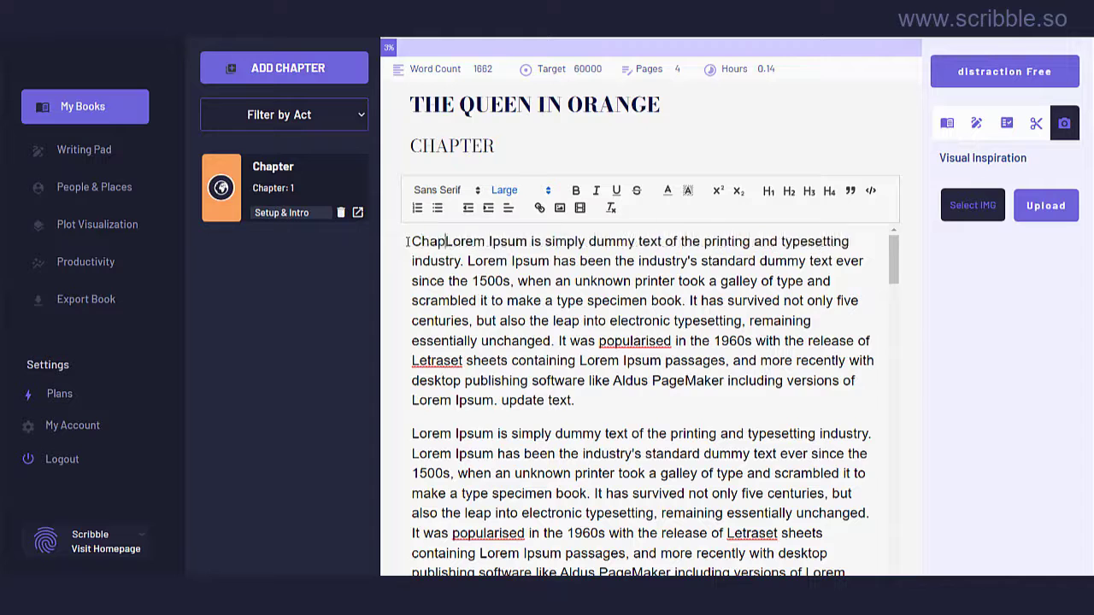
type("ter 1")
type(":")
key("Return")
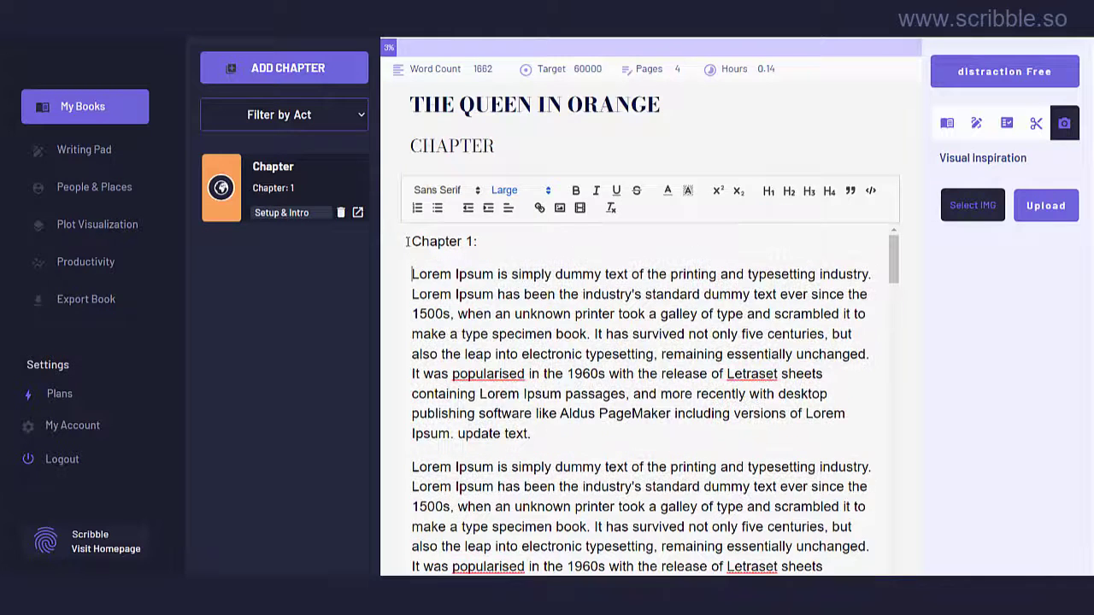
triple_click(438, 241)
left_click(575, 190)
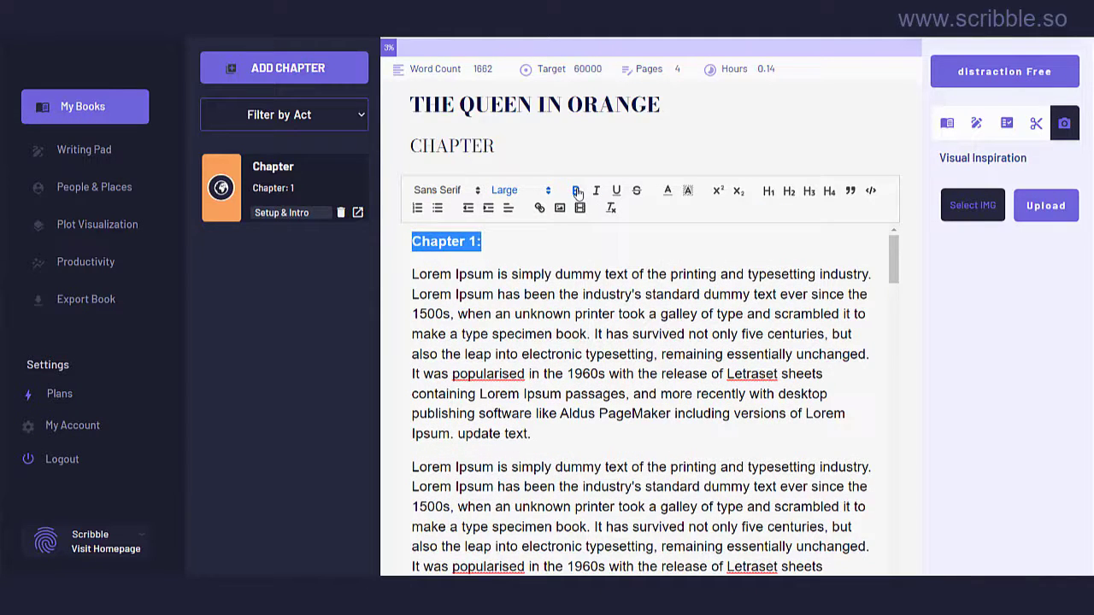
left_click(523, 275)
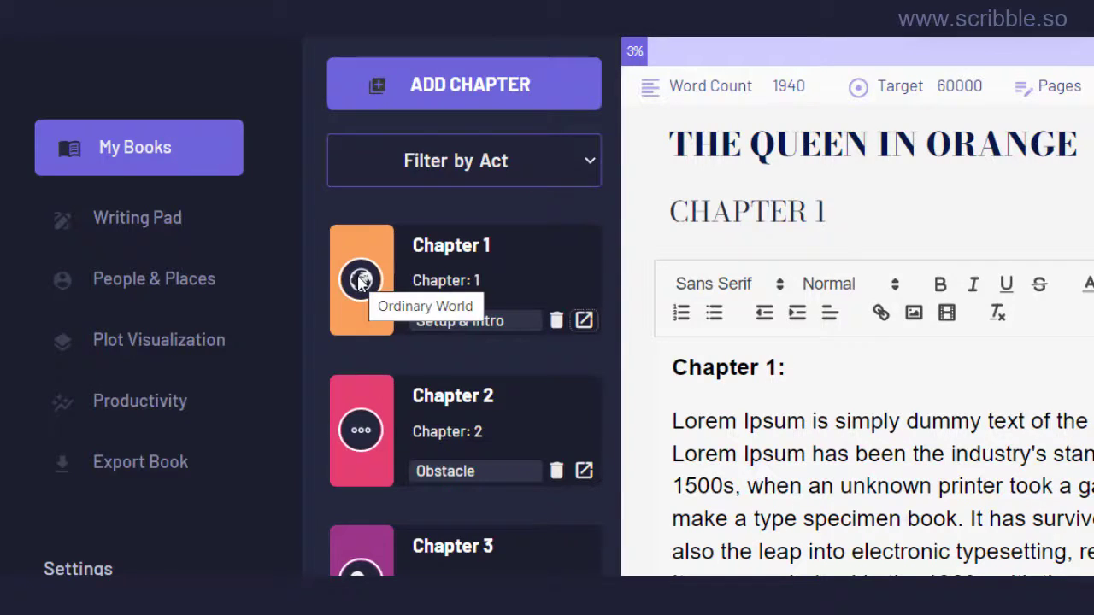
Scroll the chapter list and open Chapter 2, then Chapter 3, for editing
scroll(361, 282, "down", 3)
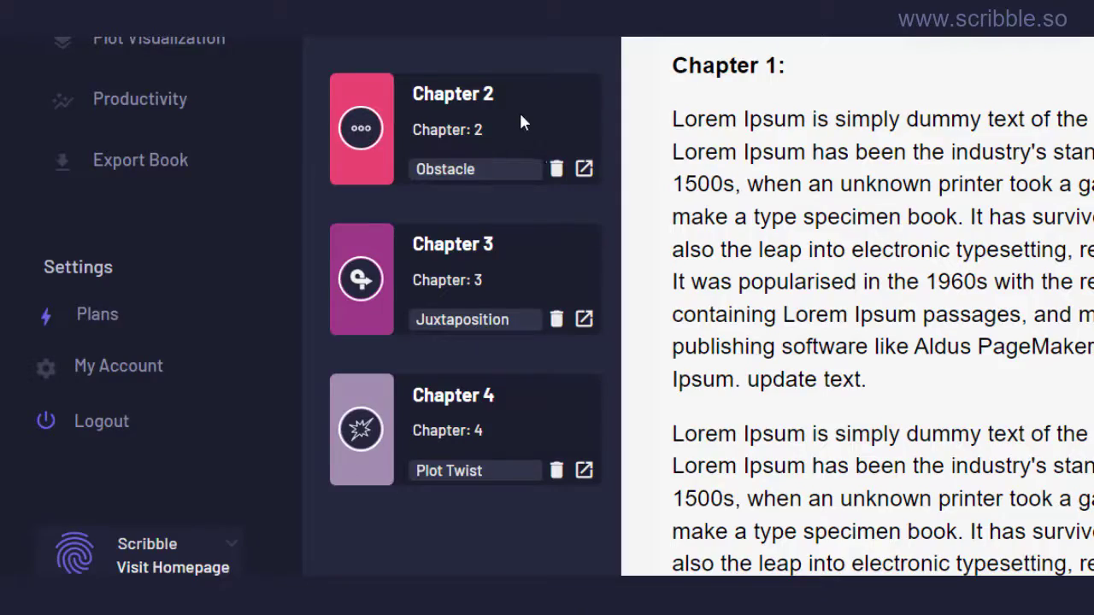
scroll(555, 124, "up", 3)
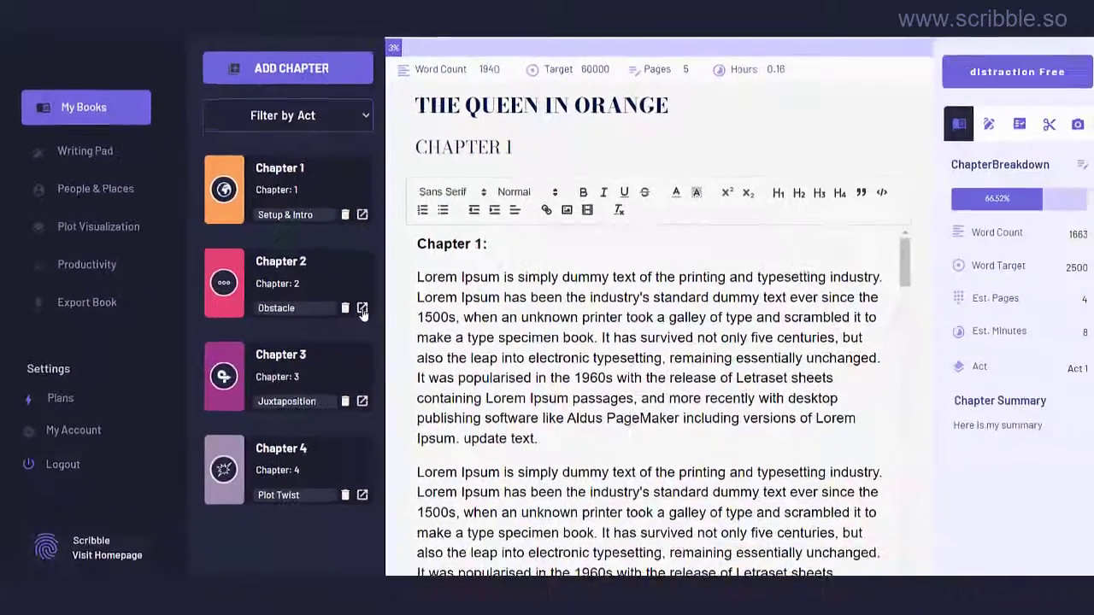
left_click(358, 305)
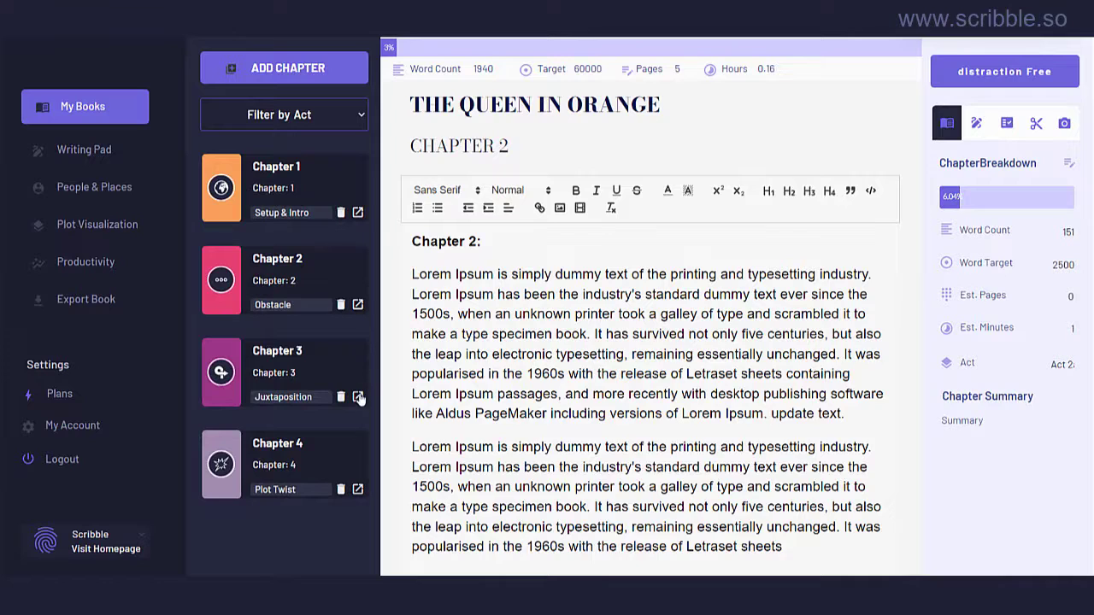
left_click(358, 398)
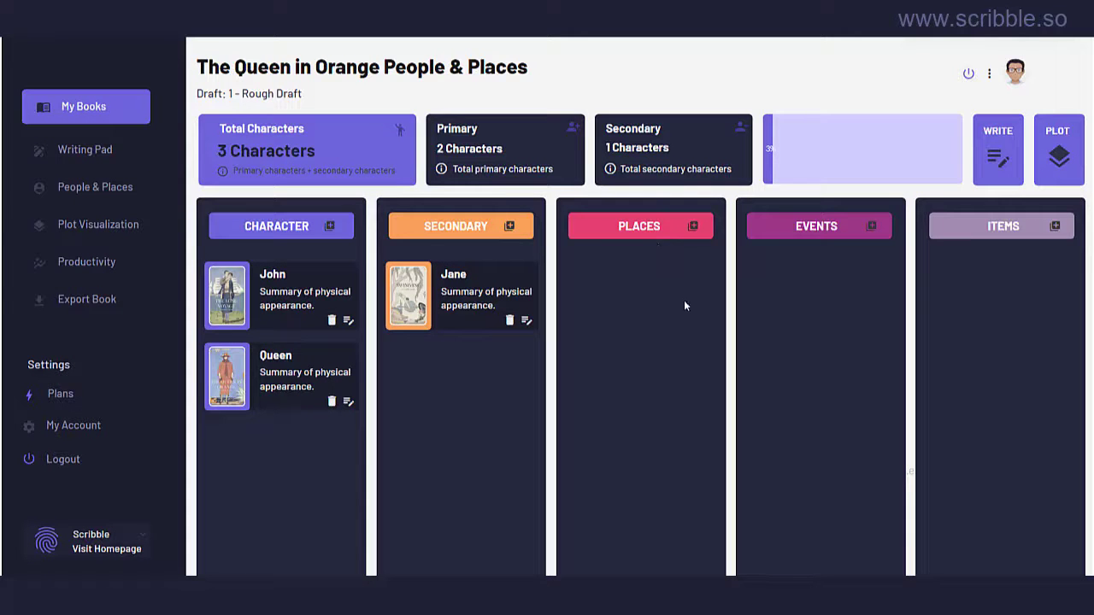
Open and dismiss the Add Main Character form and Jane's character details without changes
left_click(282, 229)
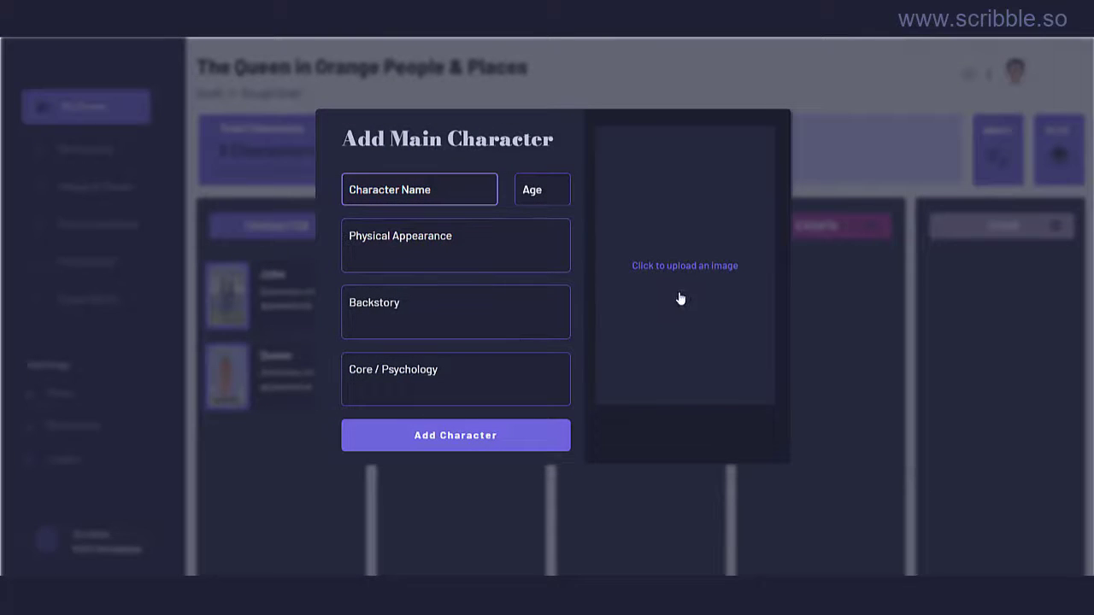
left_click(664, 529)
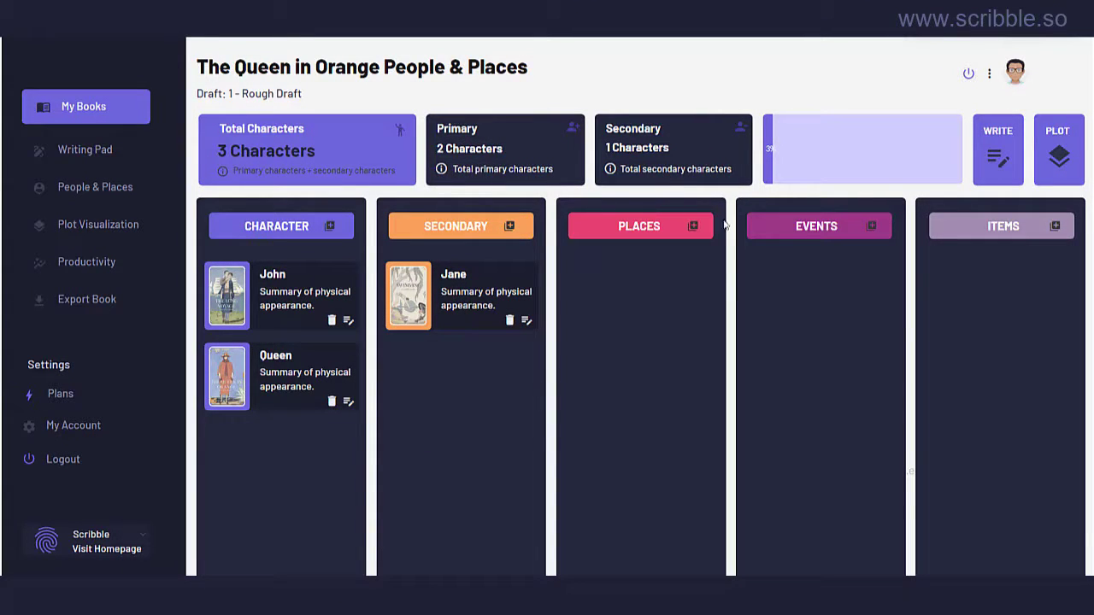
left_click(527, 321)
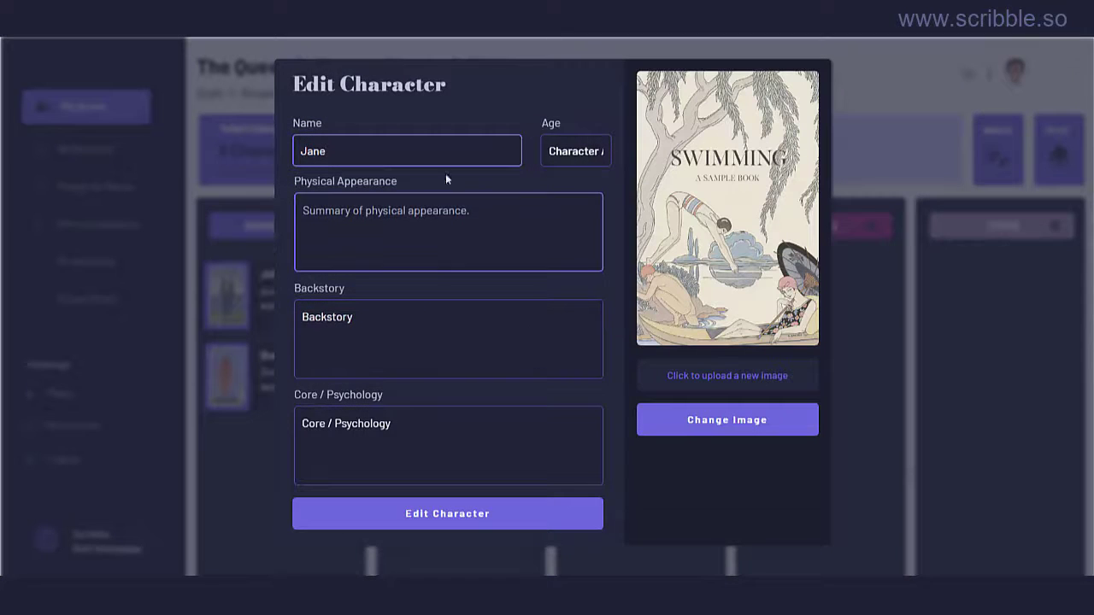
left_click(882, 347)
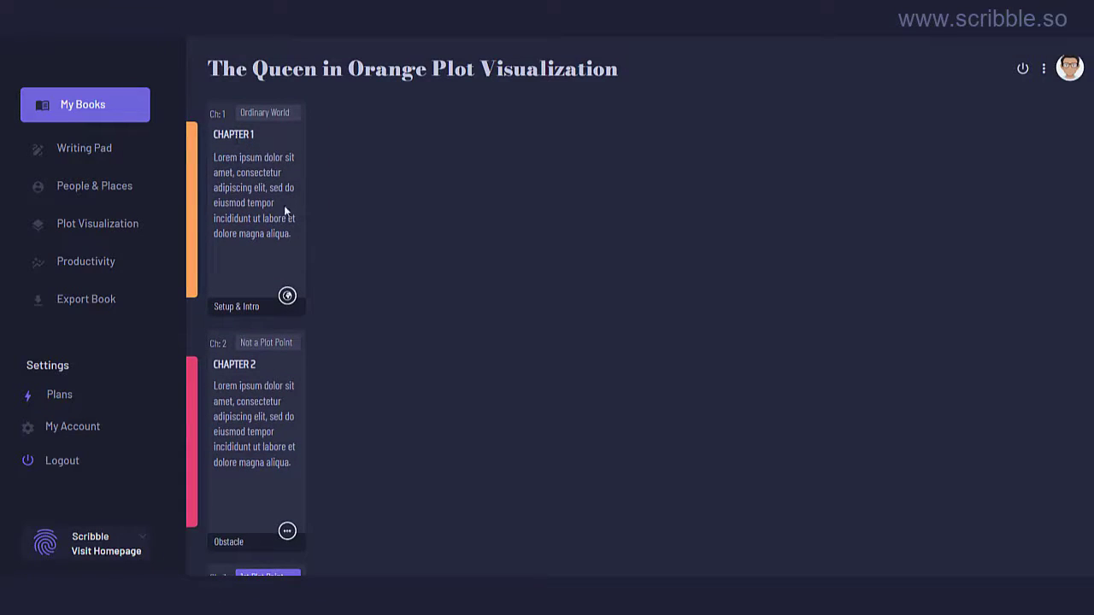
left_click_drag(215, 157, 291, 234)
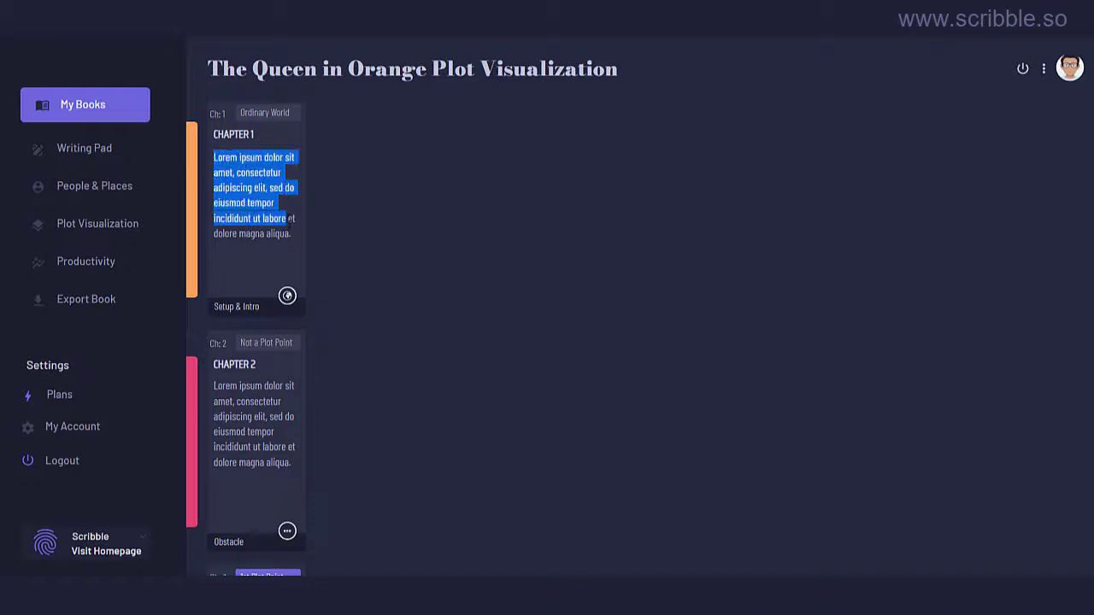
left_click(321, 222)
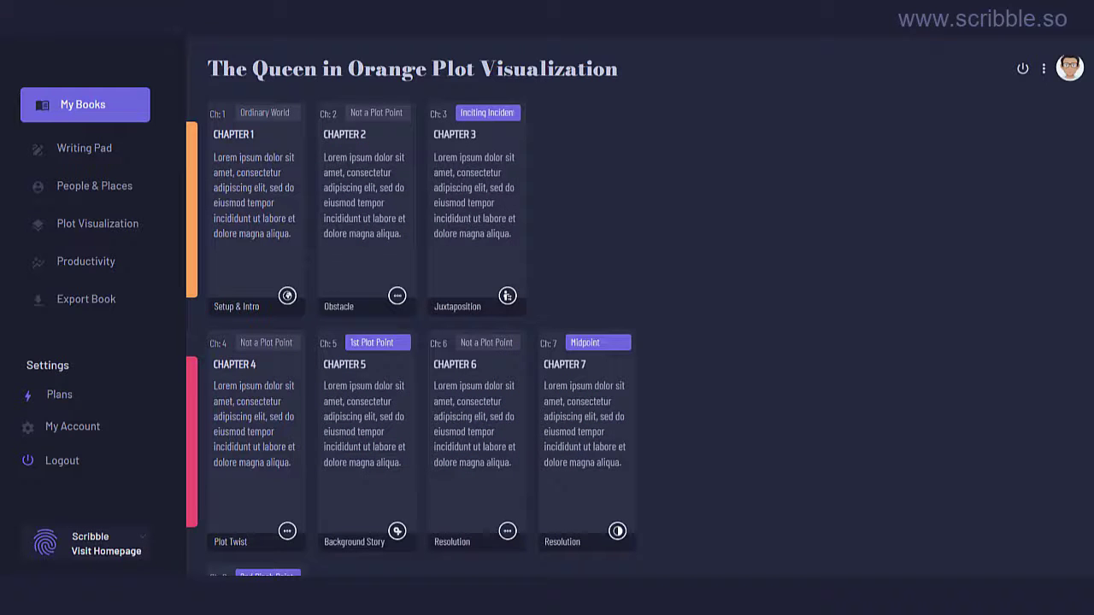
scroll(547, 308, "down", 3)
scroll(1091, 40, "down", 5)
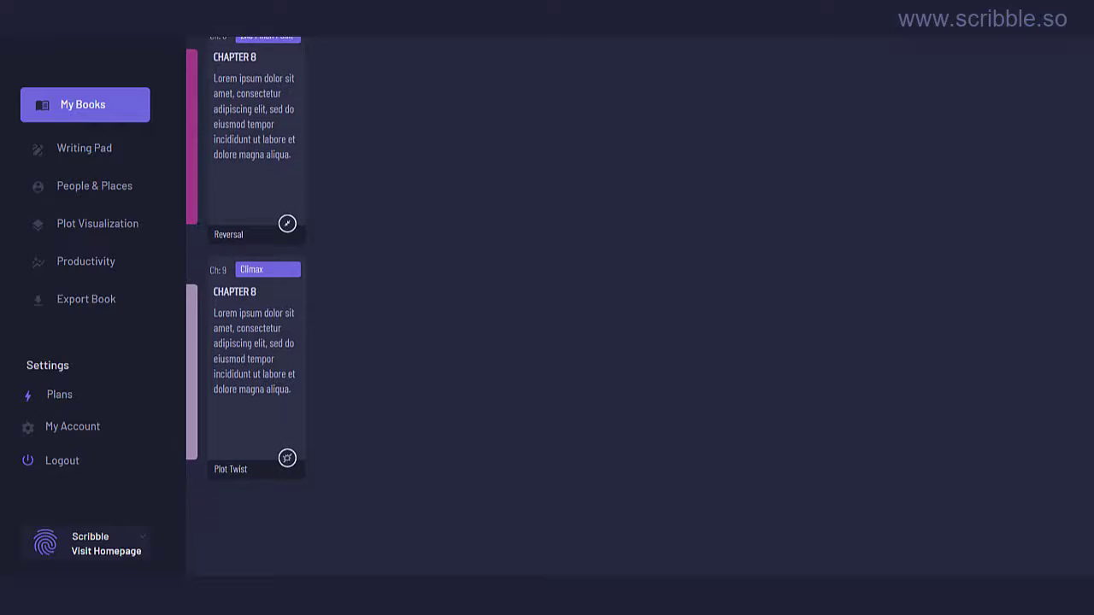
scroll(1091, 40, "up", 5)
scroll(1091, 40, "up", 2)
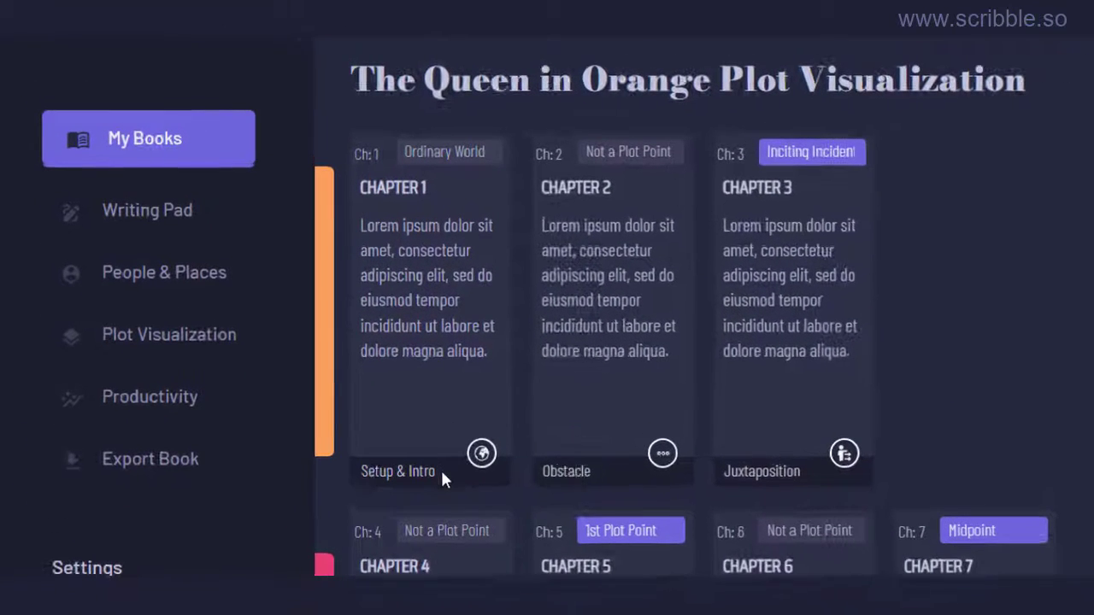
left_click_drag(436, 471, 359, 475)
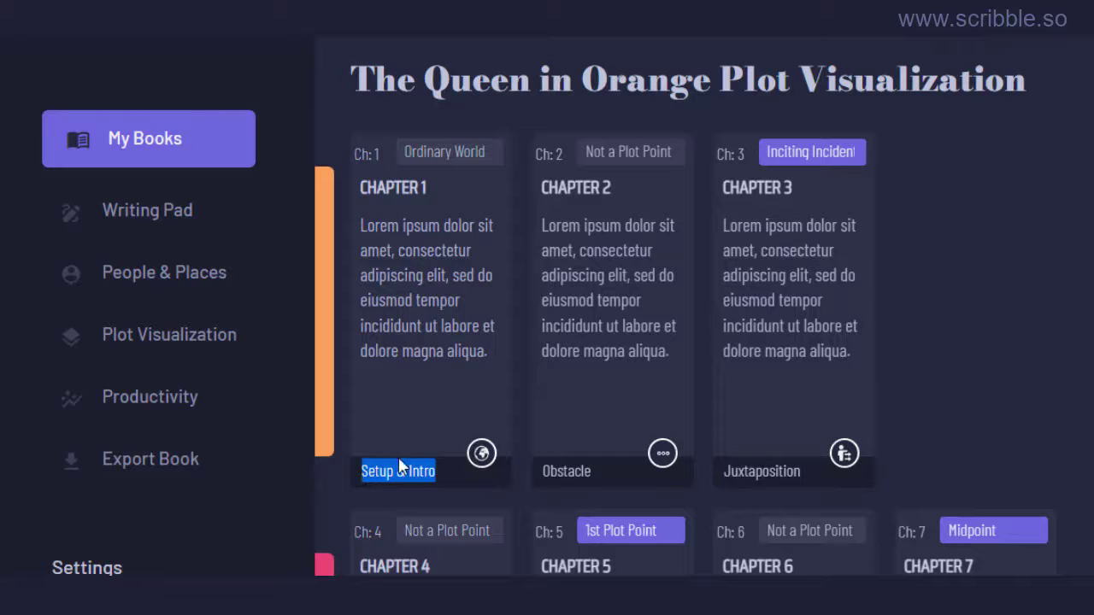
left_click_drag(541, 471, 593, 471)
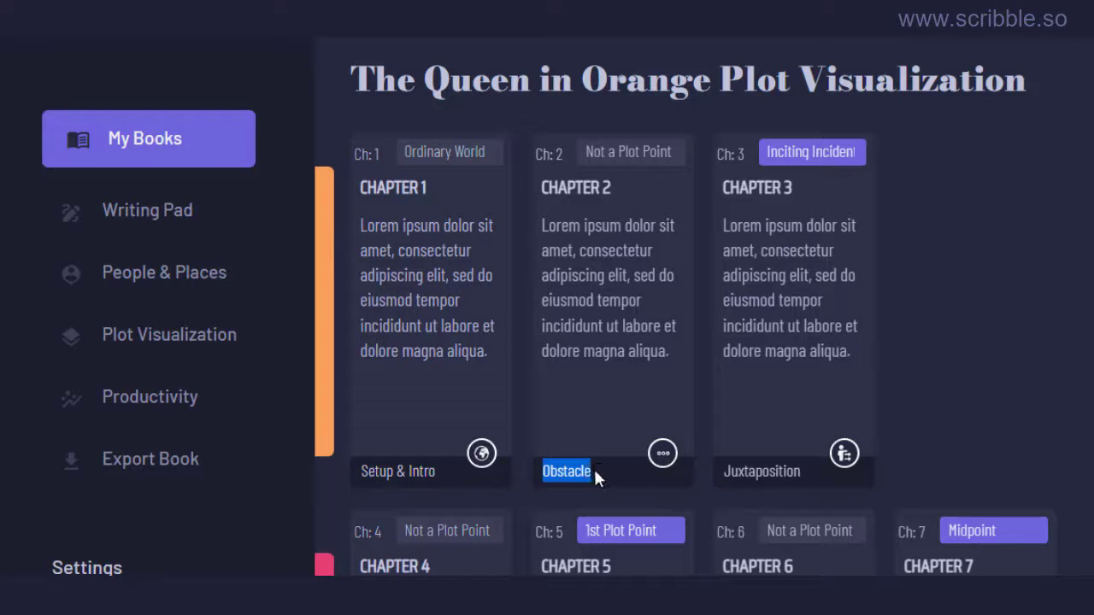
left_click(595, 402)
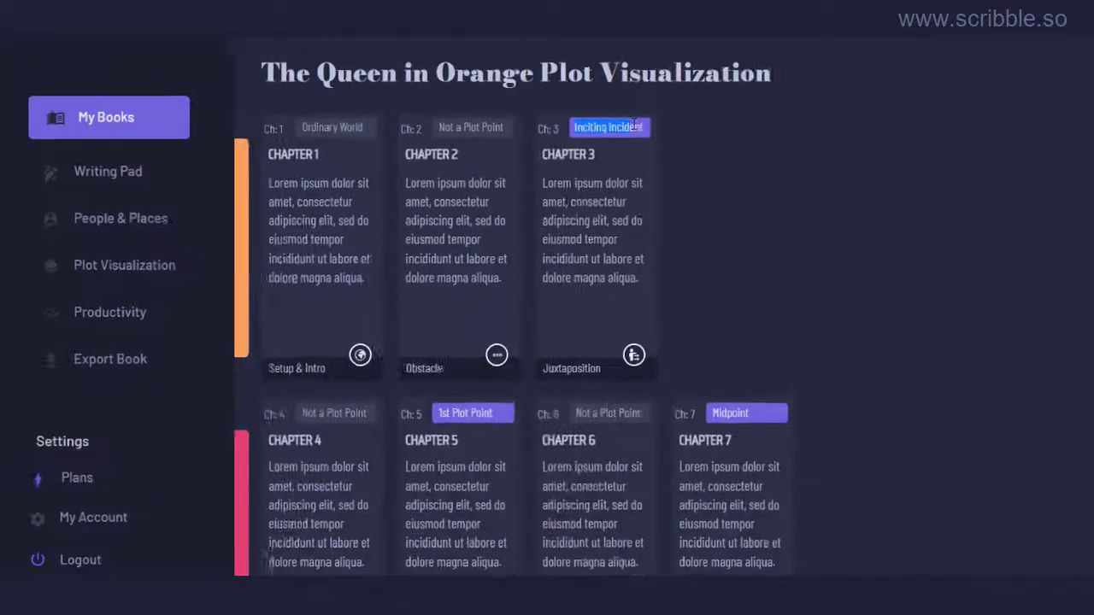
left_click_drag(407, 340, 347, 341)
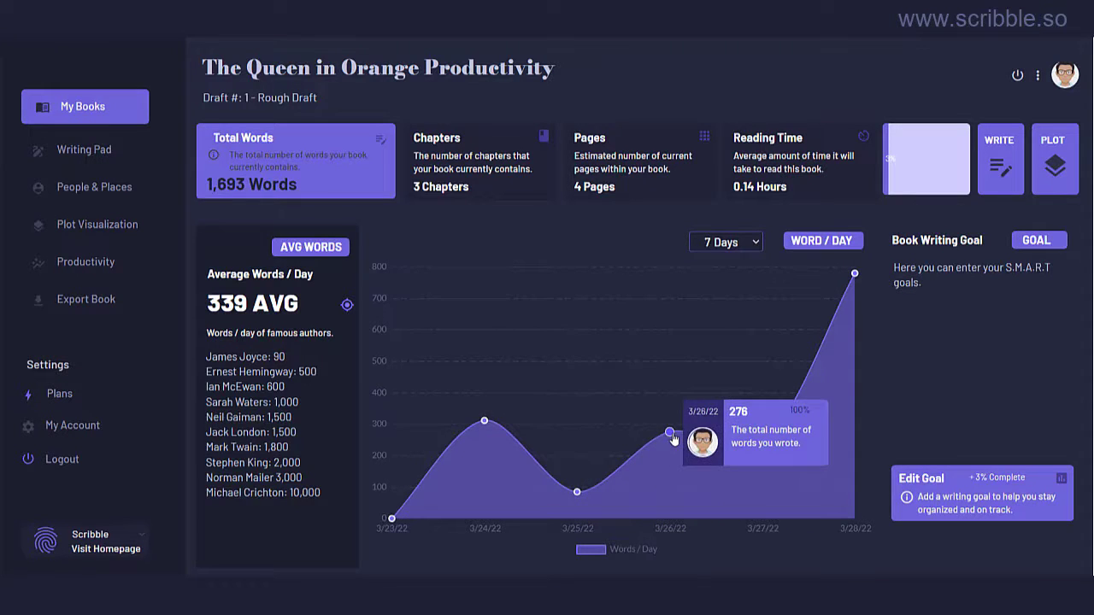
Highlight the 339 AVG daily word average on the productivity chart, then deselect it
left_click_drag(296, 304, 205, 306)
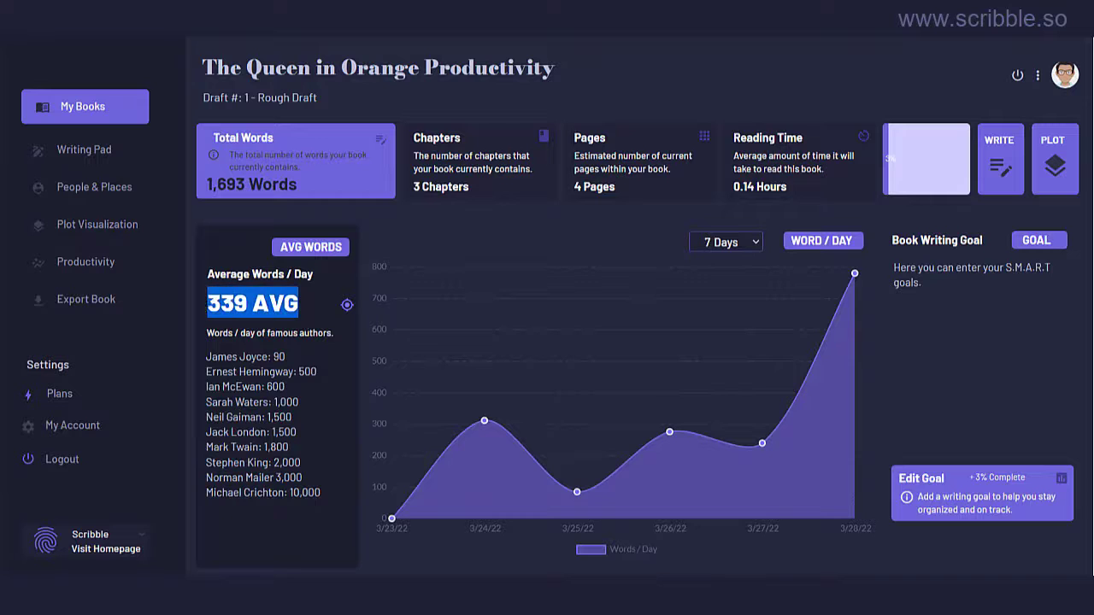
left_click(206, 307)
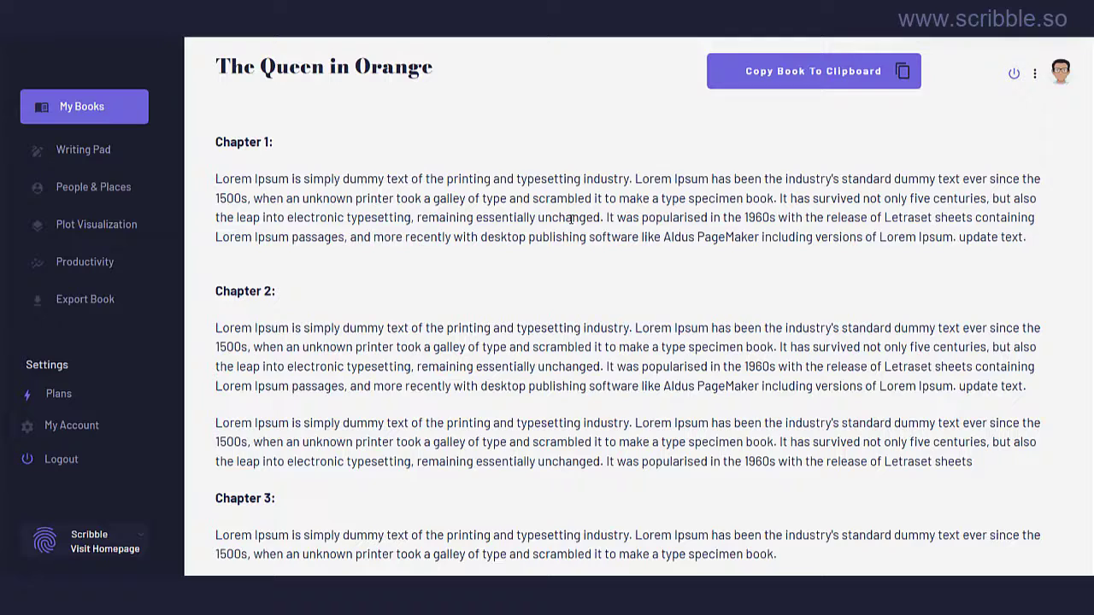
Copy The Queen in Orange's full text to the clipboard and scroll through the chapters
left_click(812, 73)
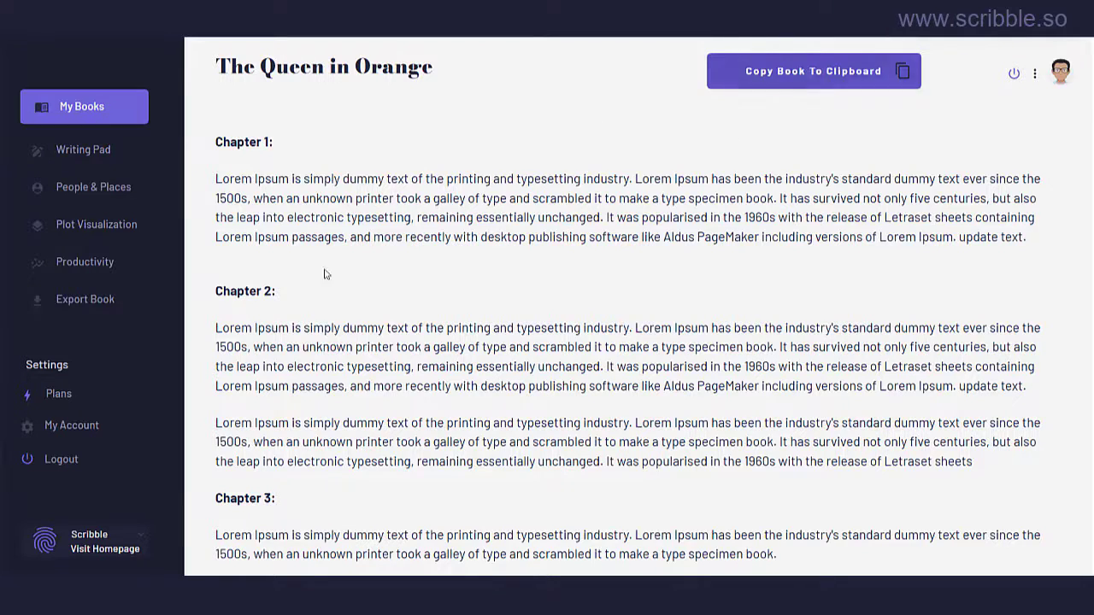
scroll(628, 308, "down", 1)
scroll(628, 307, "down", 2)
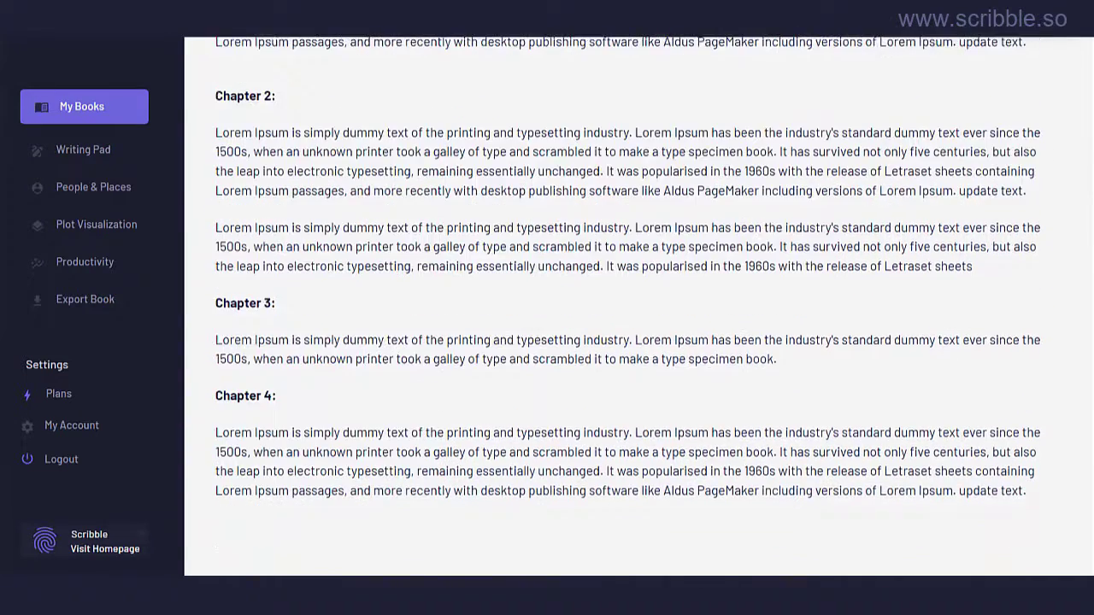
scroll(628, 307, "up", 3)
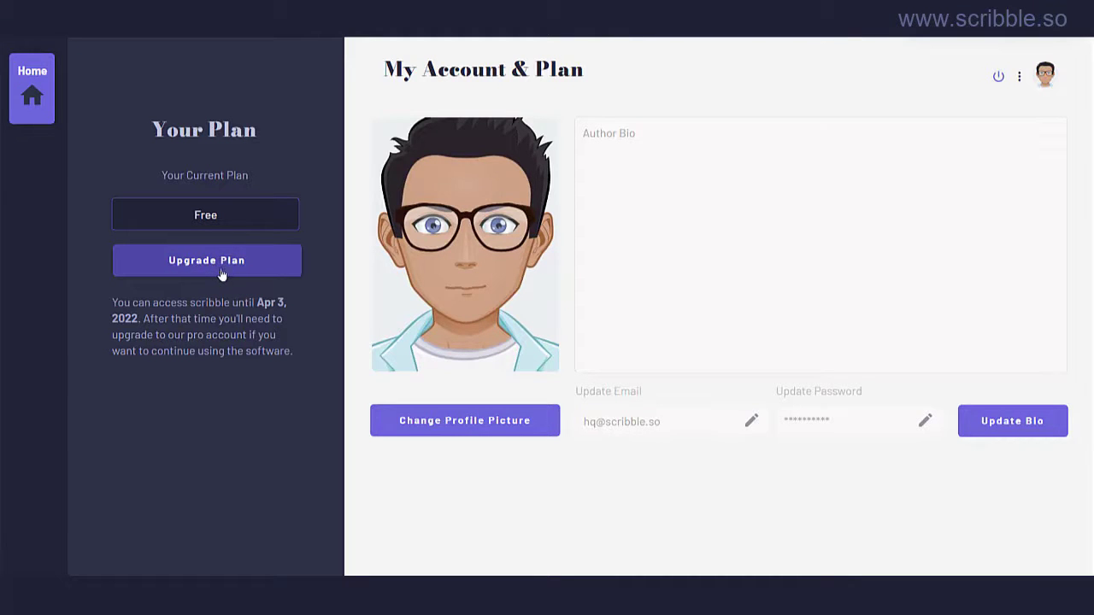
Choose Upgrade Plan on the Free plan account page
left_click(221, 272)
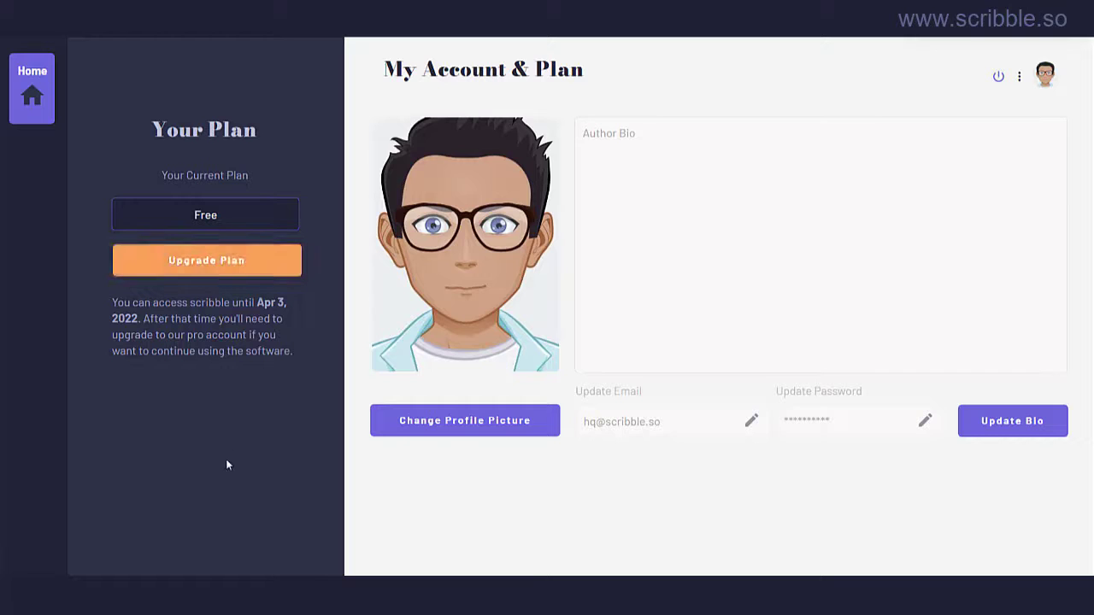